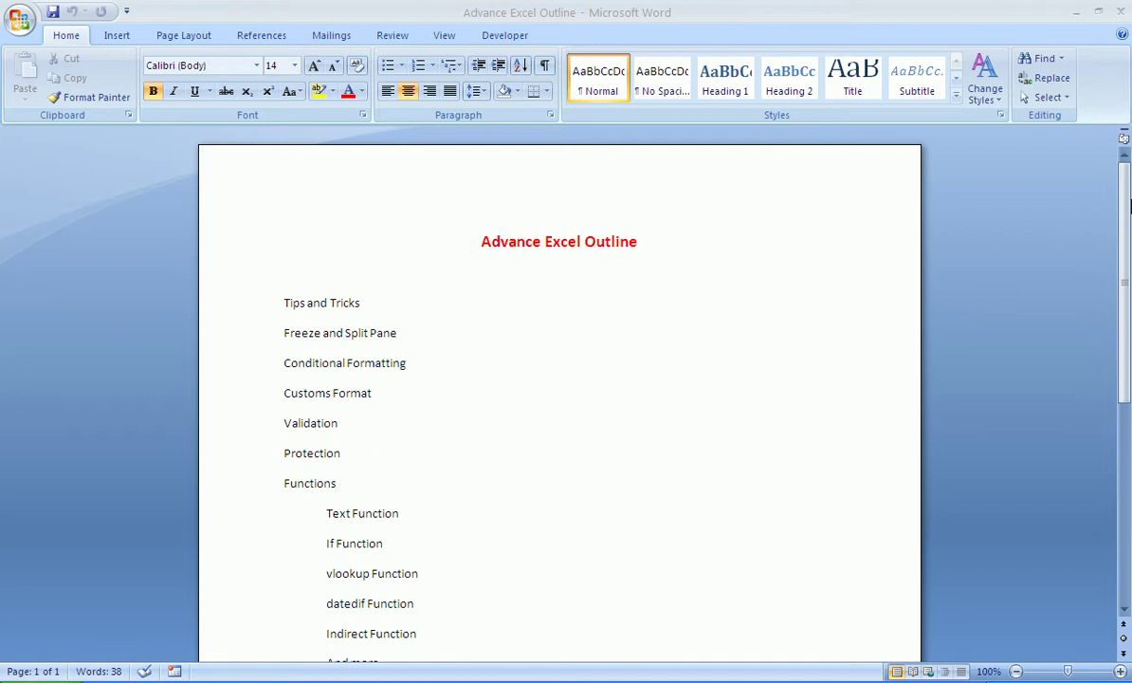
Scroll through the Advance Excel Outline in Word, then show the Excel taskbar window list.
left_click_drag(1128, 220, 1129, 290)
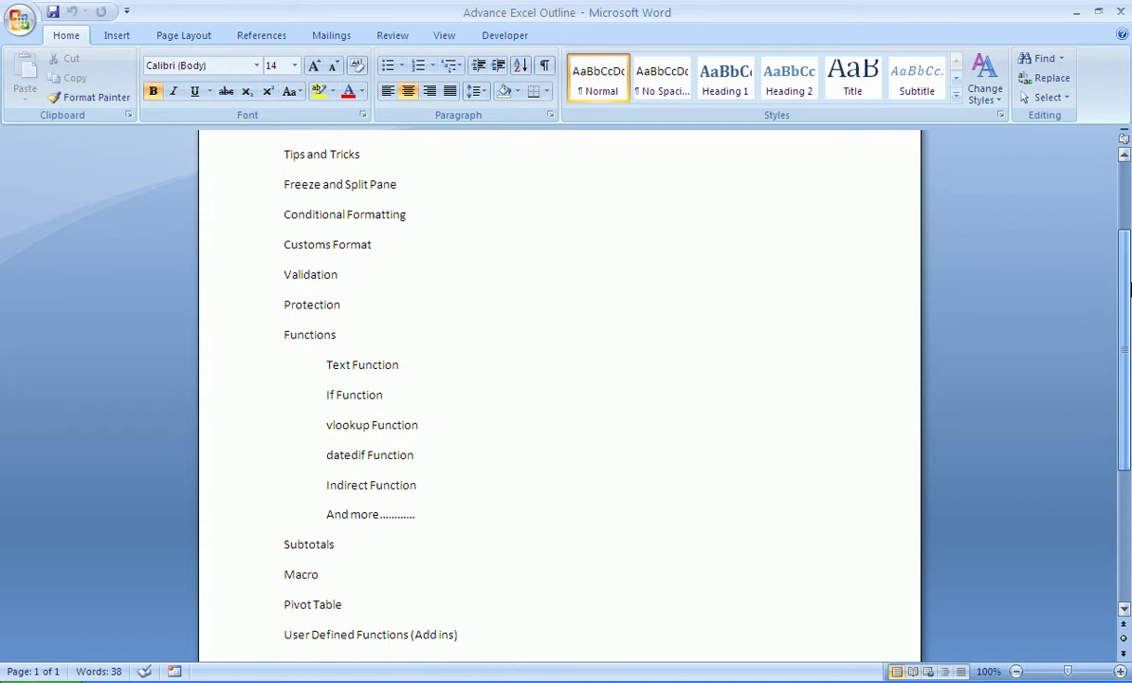
left_click_drag(1128, 291, 1128, 335)
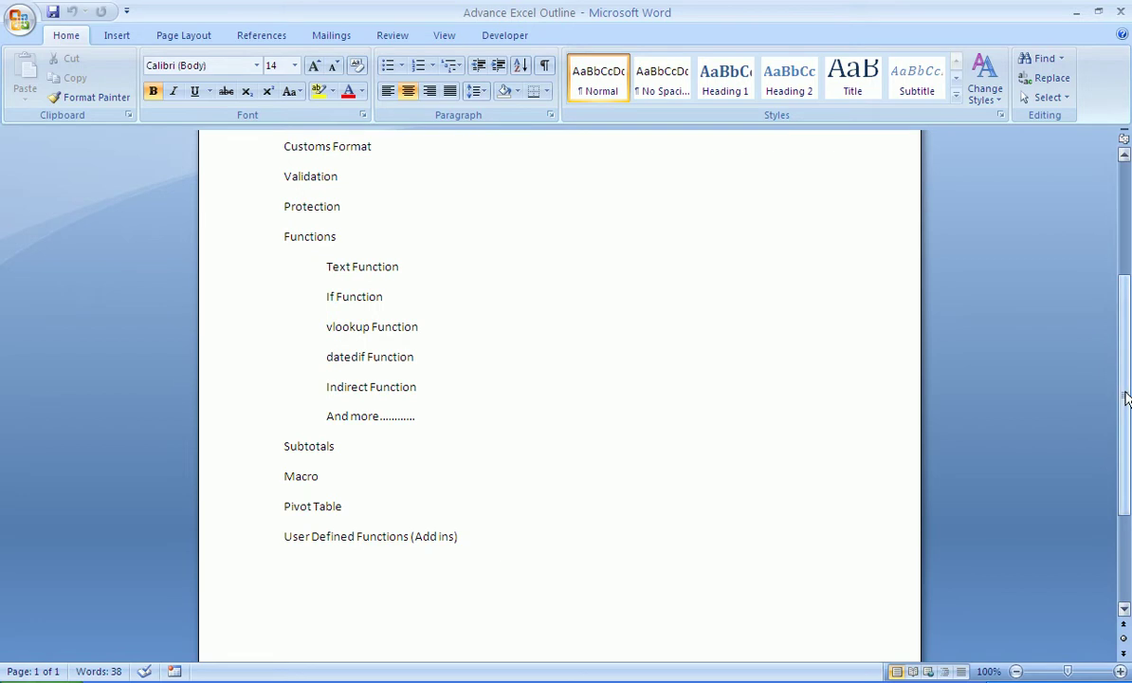
left_click_drag(1126, 399, 1107, 277)
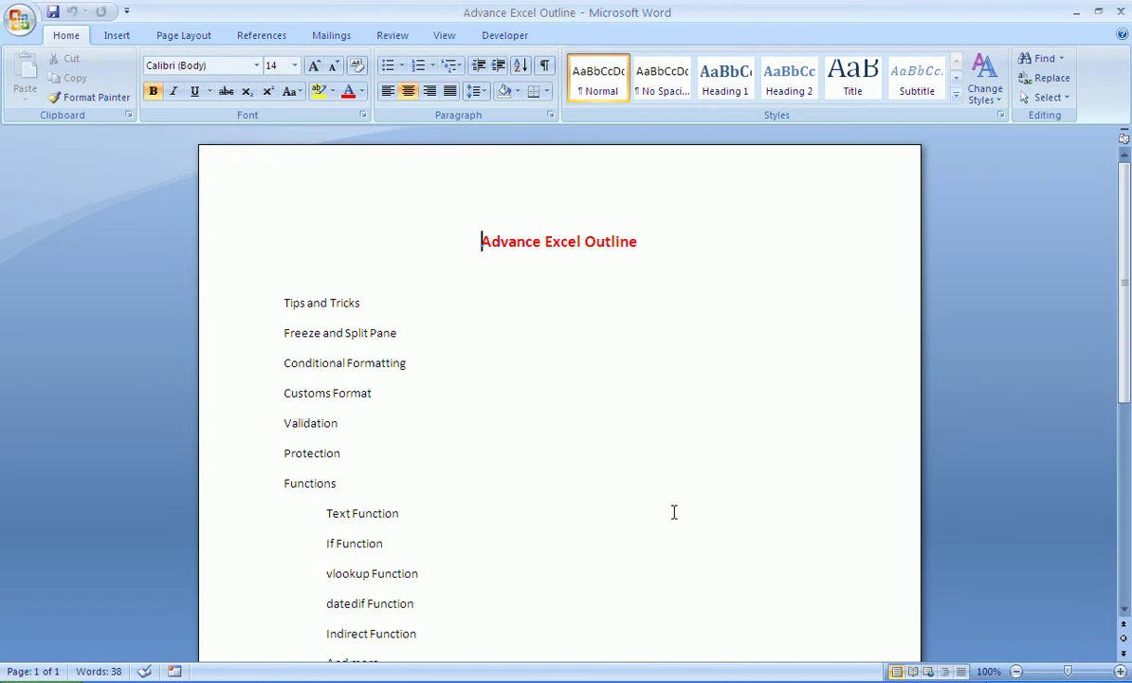
left_click(461, 681)
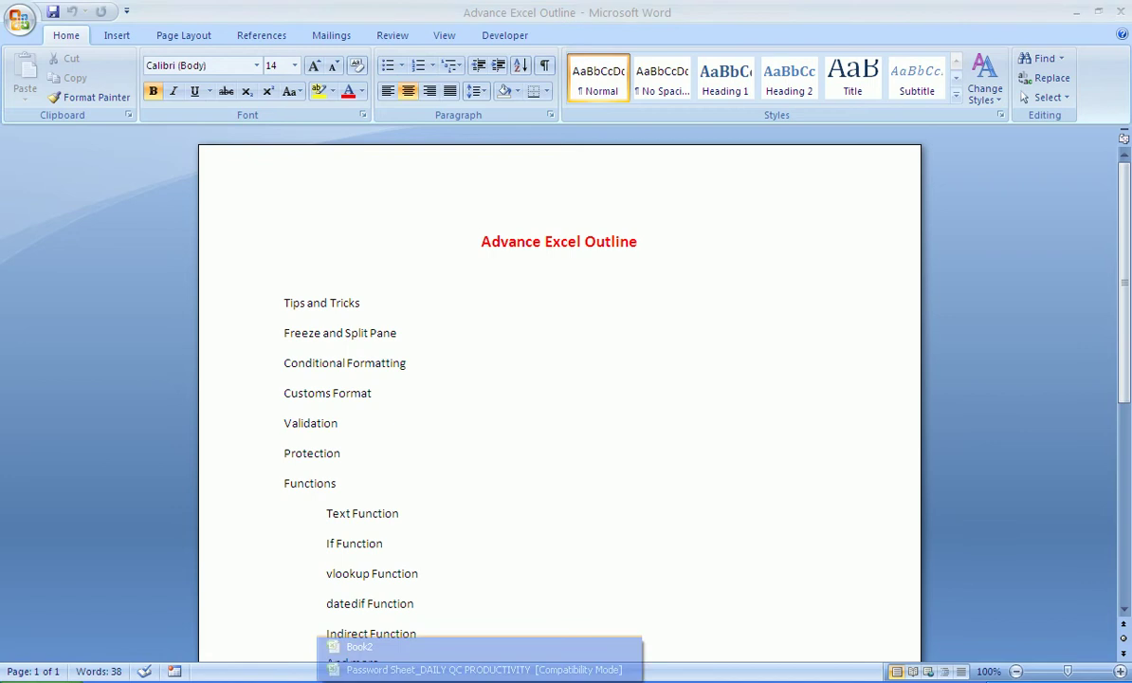
left_click(396, 650)
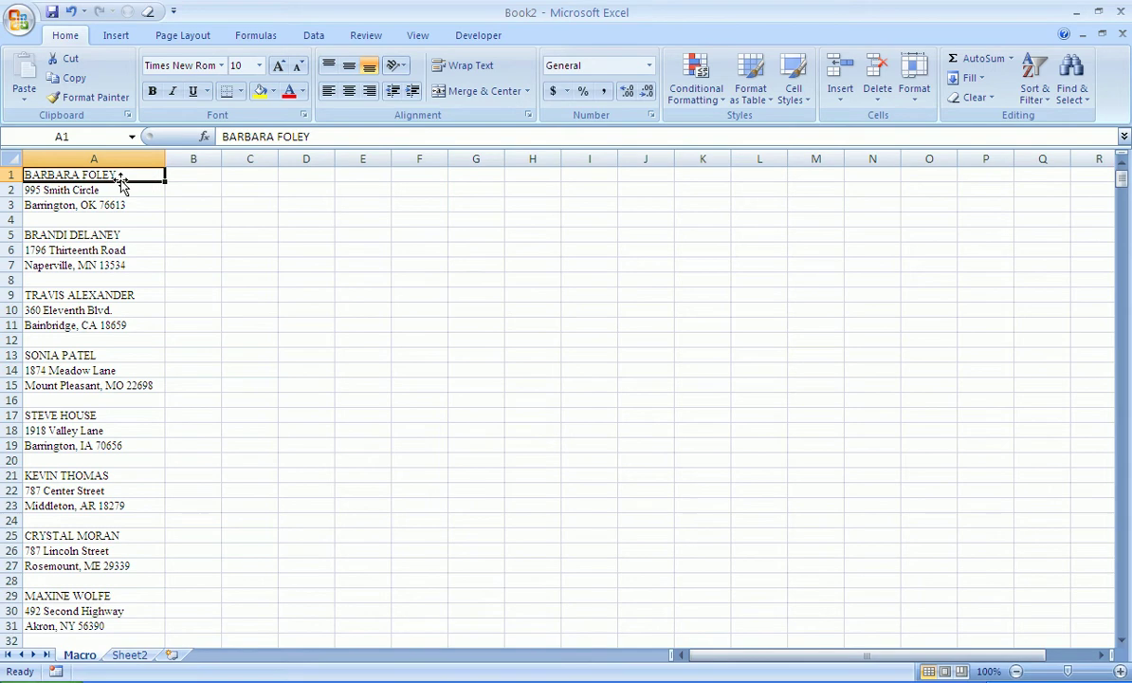
left_click(121, 189)
left_click_drag(120, 195, 193, 180)
left_click(124, 205)
left_click_drag(123, 212, 253, 180)
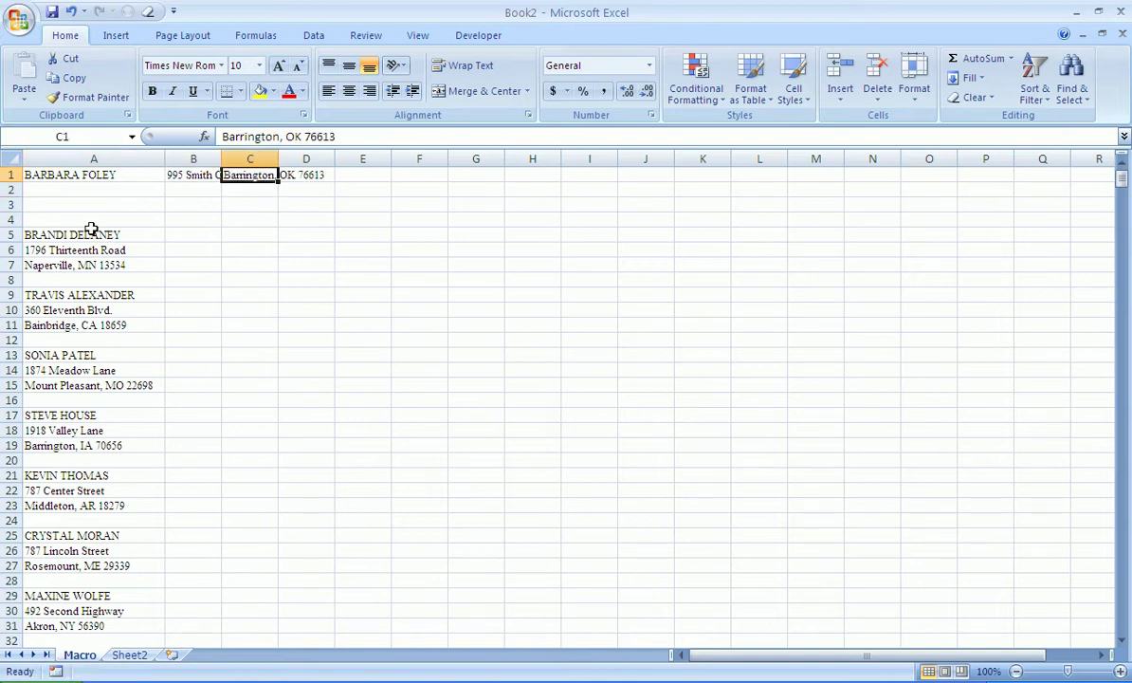
left_click(87, 237)
left_click_drag(87, 237, 84, 202)
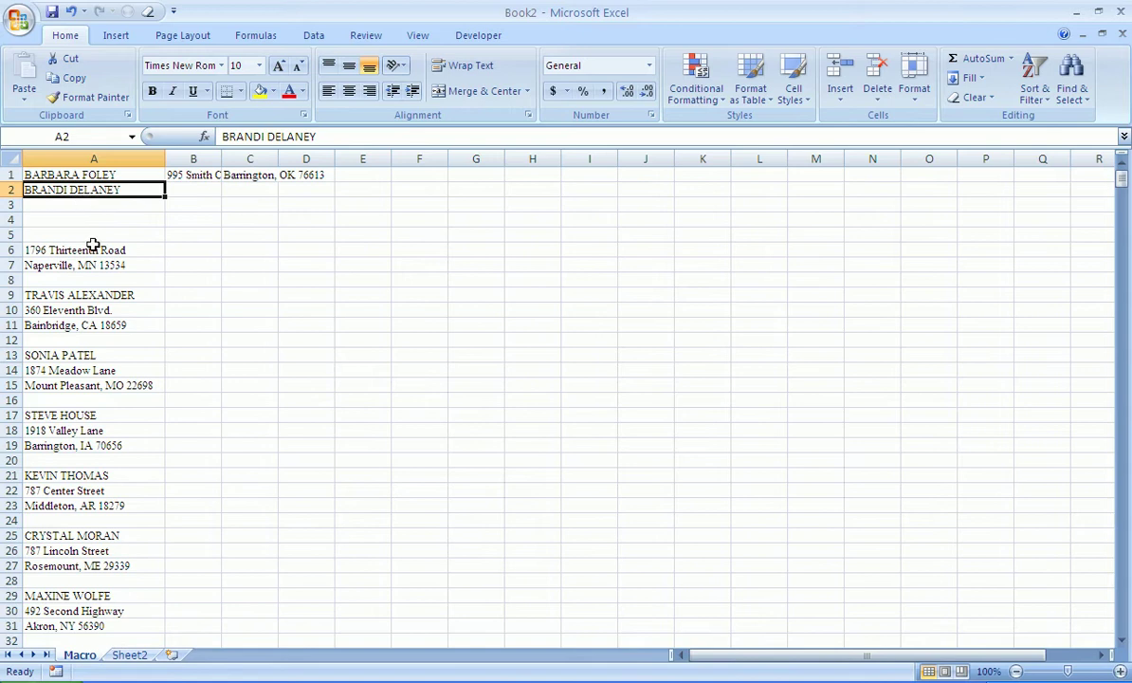
Undo the moves to restore the one-column address list, back at A1.
key("ctrl+z")
key("ctrl+z")
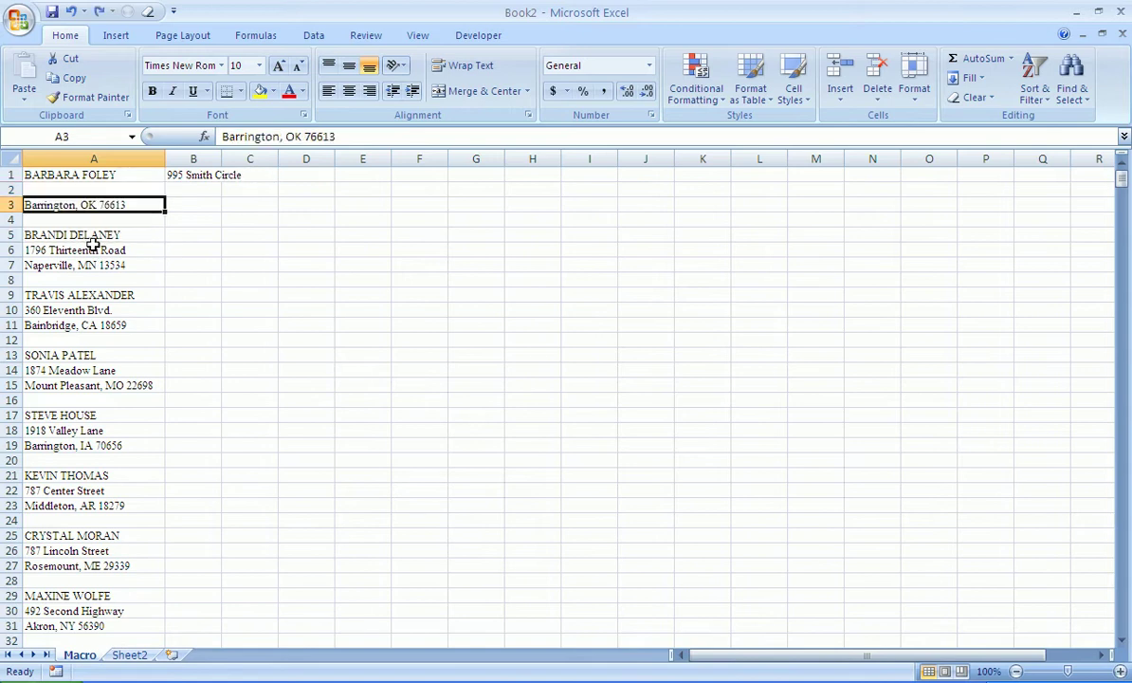
key("ctrl+z")
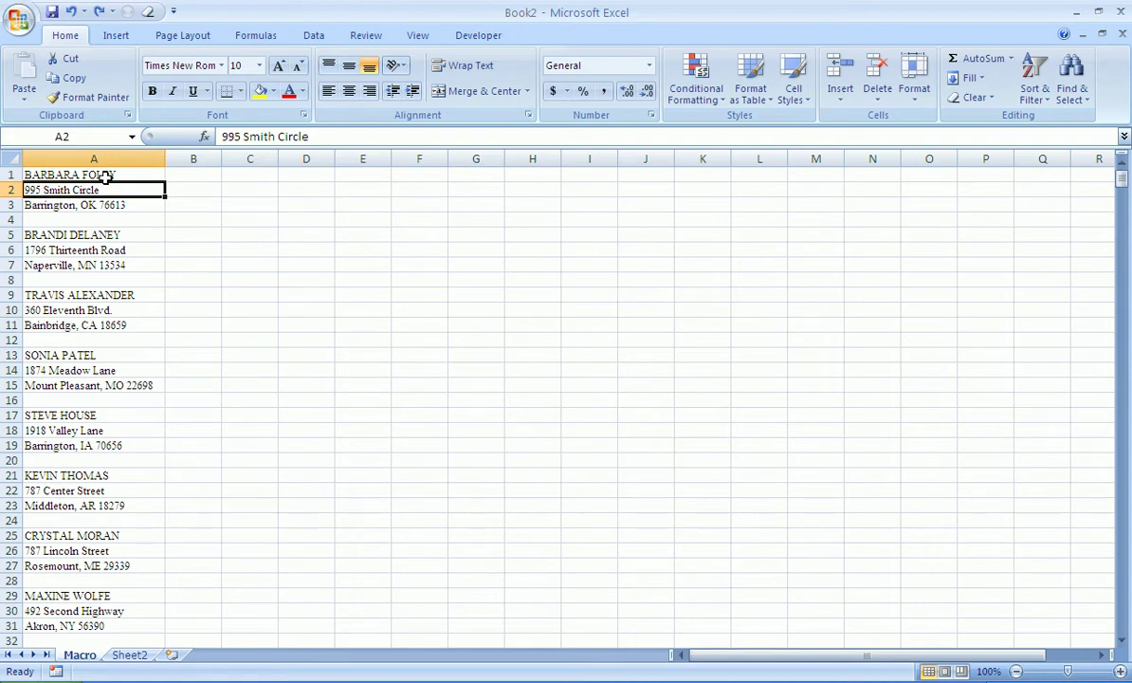
left_click(108, 174)
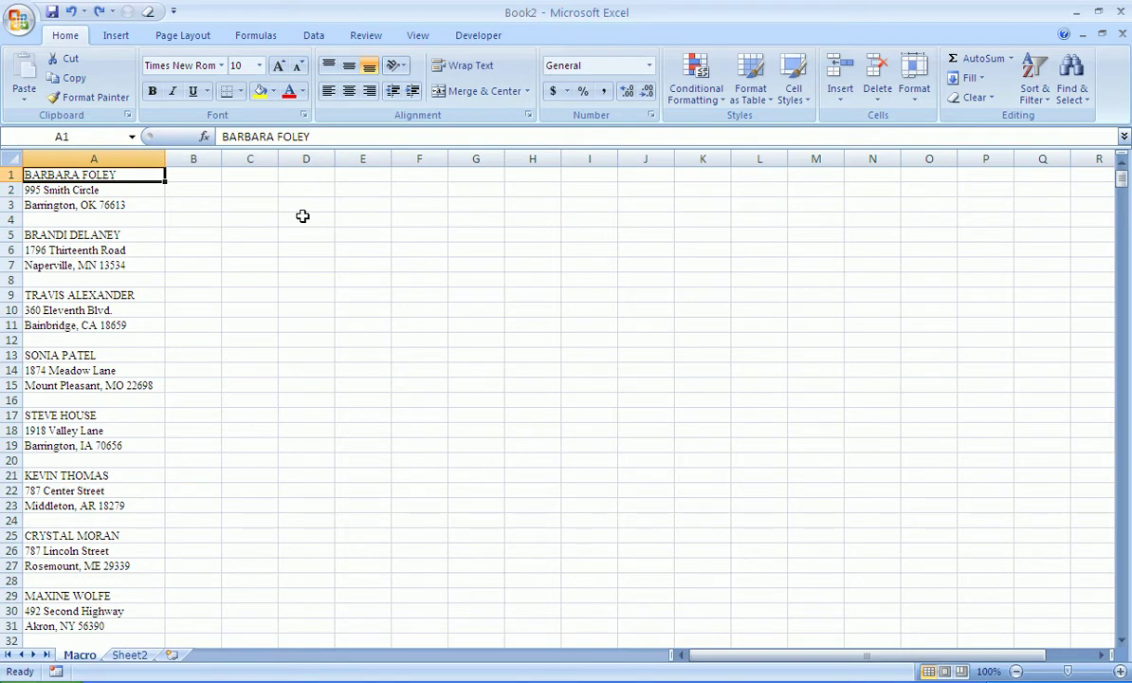
Turn on Use Relative References and start recording Macro1 with shortcut key z.
left_click(479, 38)
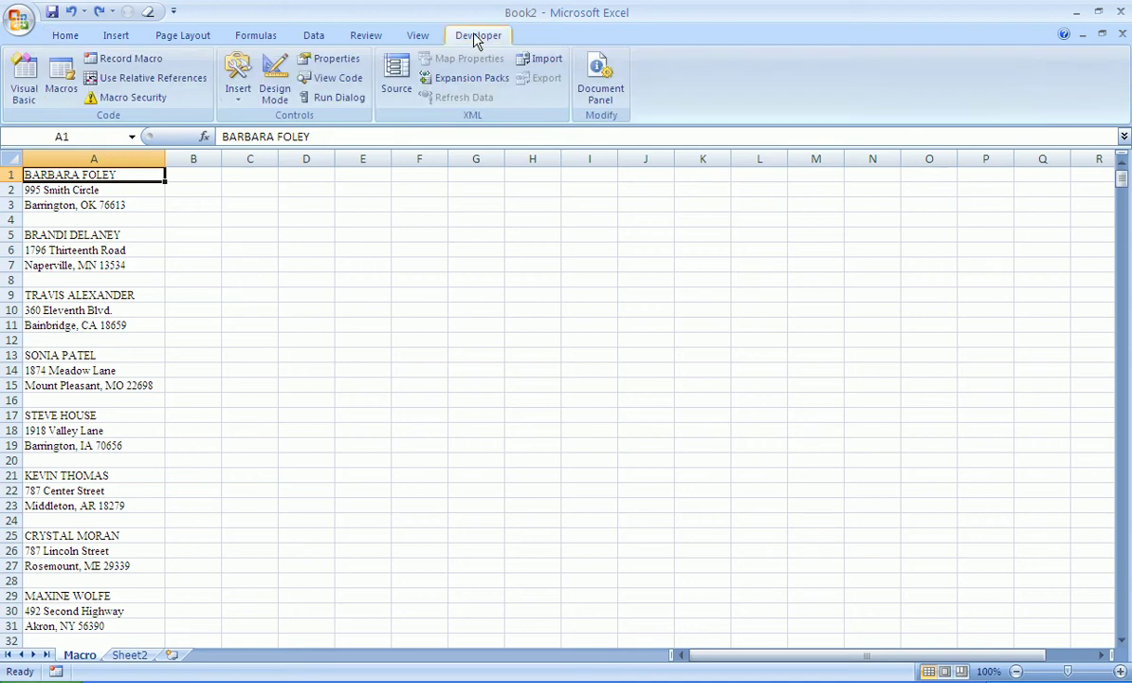
left_click(167, 83)
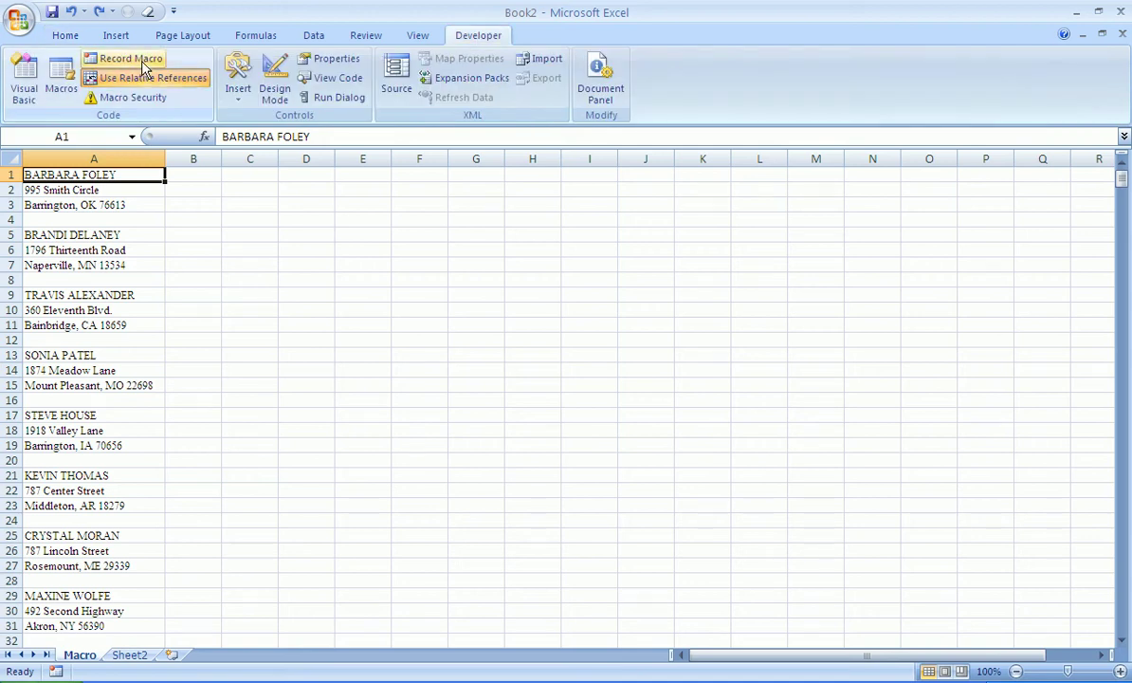
left_click(142, 64)
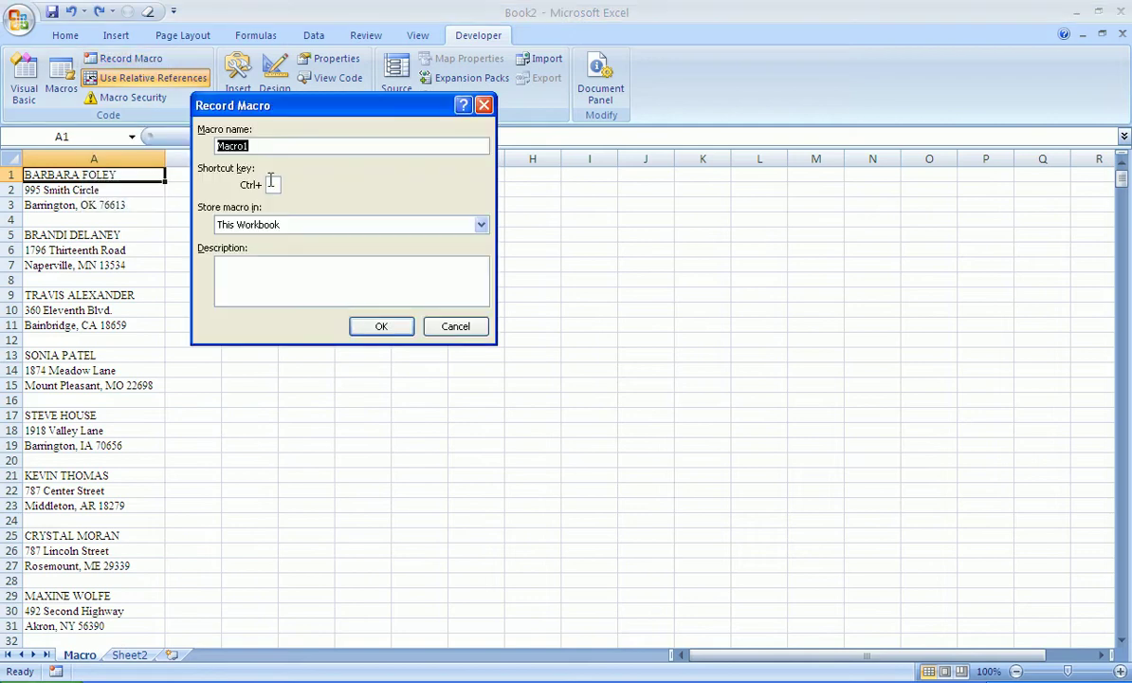
left_click(271, 184)
type("z")
left_click(380, 332)
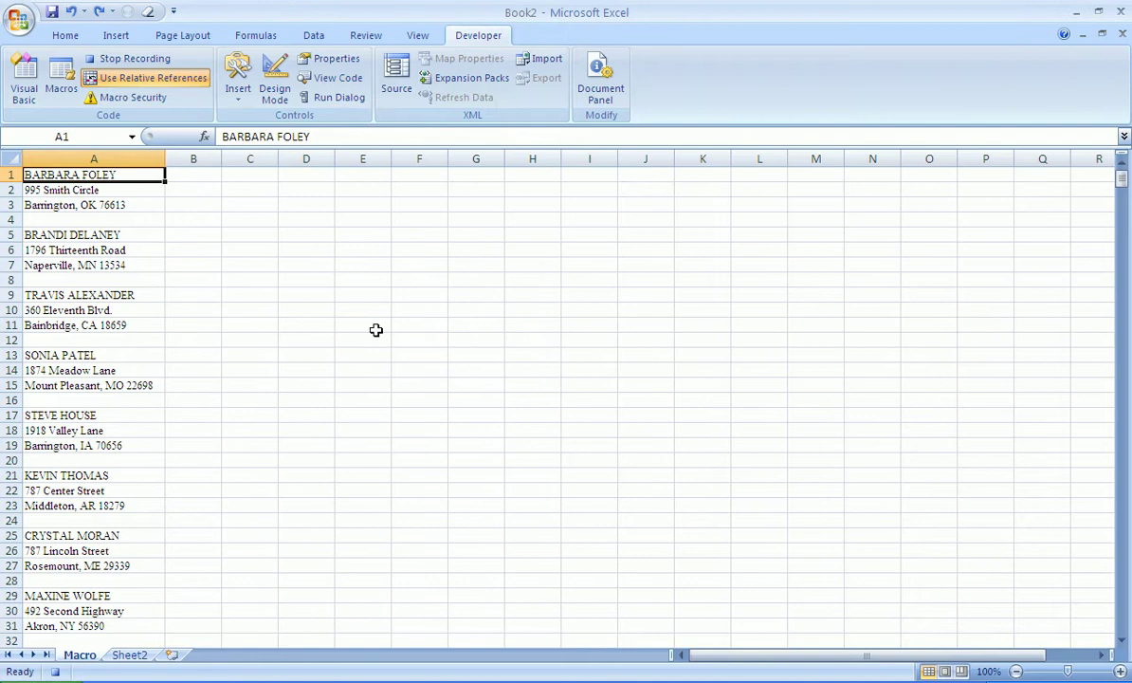
Cut the street line into B1 and the city line into C1 beside the first name.
key("Down")
key("ctrl+x")
key("Up")
key("Right")
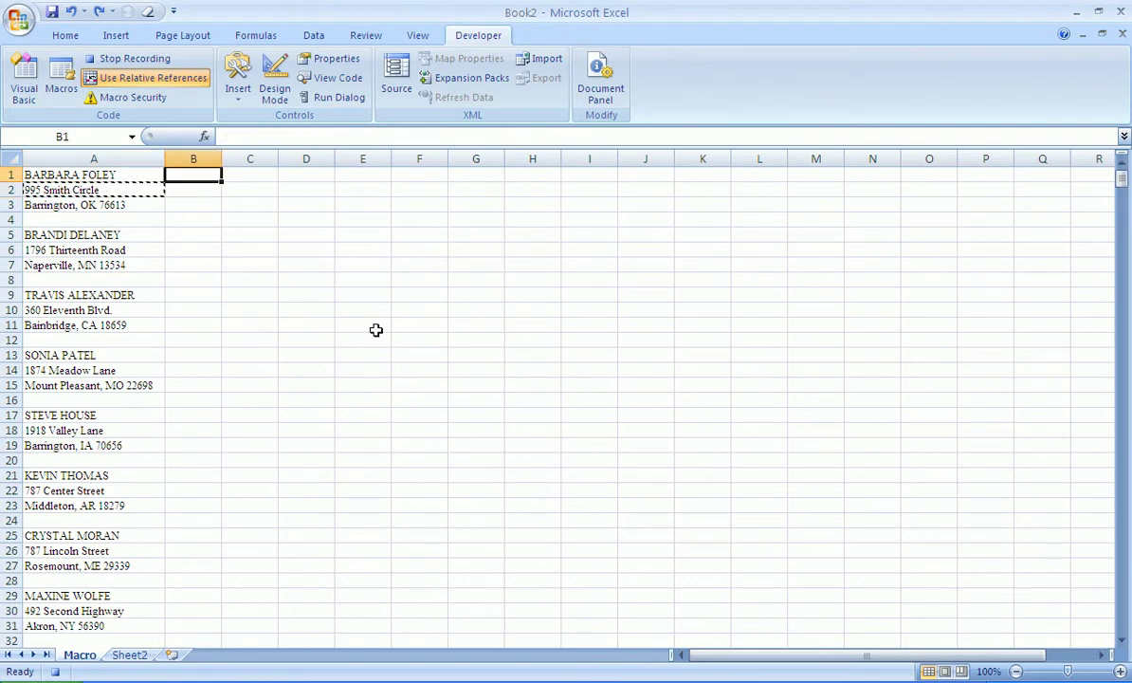
key("ctrl+v")
key("Left")
key("Down")
key("Down")
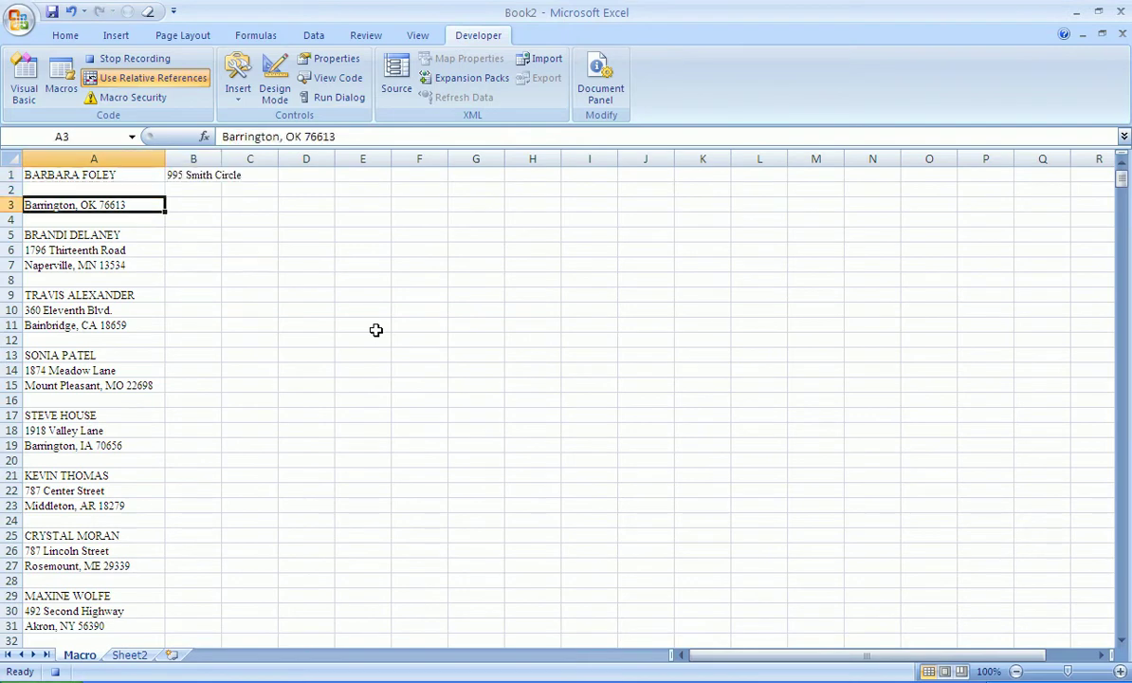
key("ctrl+x")
key("Up")
key("Up")
key("Right")
key("Right")
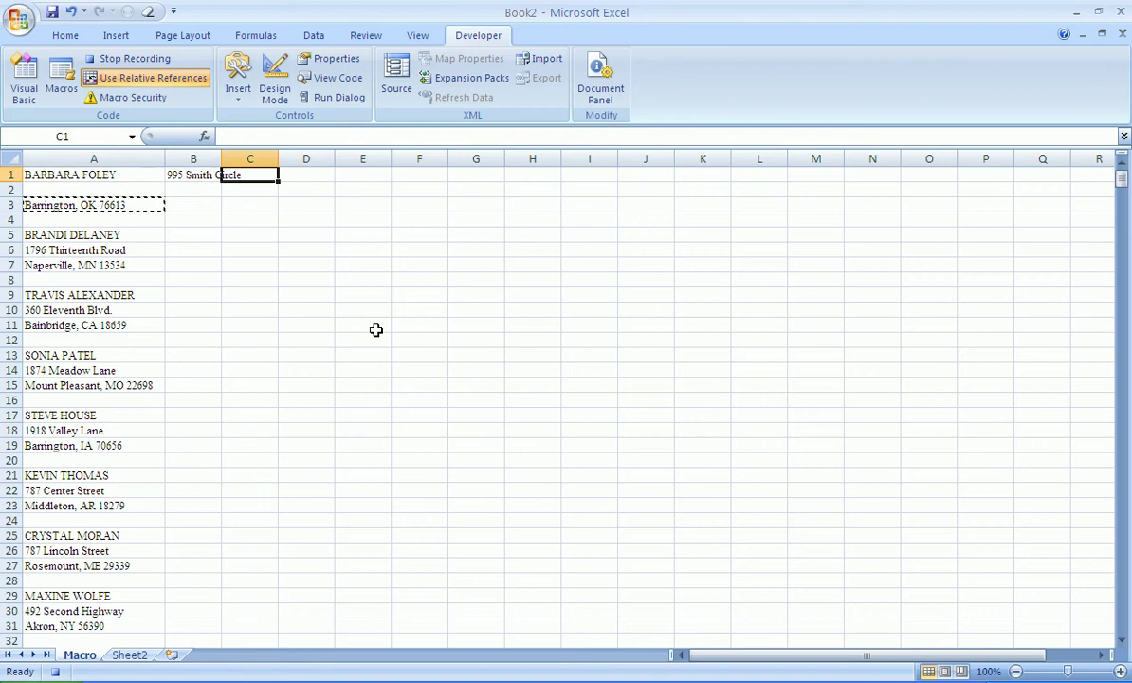
key("ctrl+v")
key("Left")
key("Left")
Delete the two blank rows left below the first record.
key("Down")
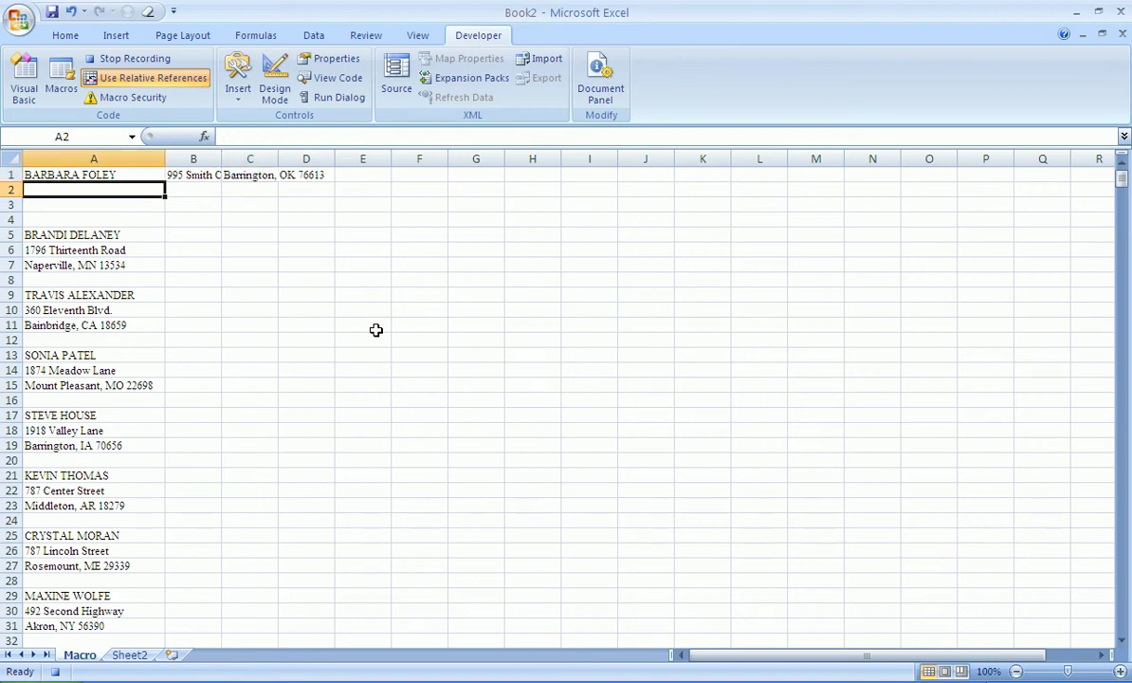
left_click(68, 38)
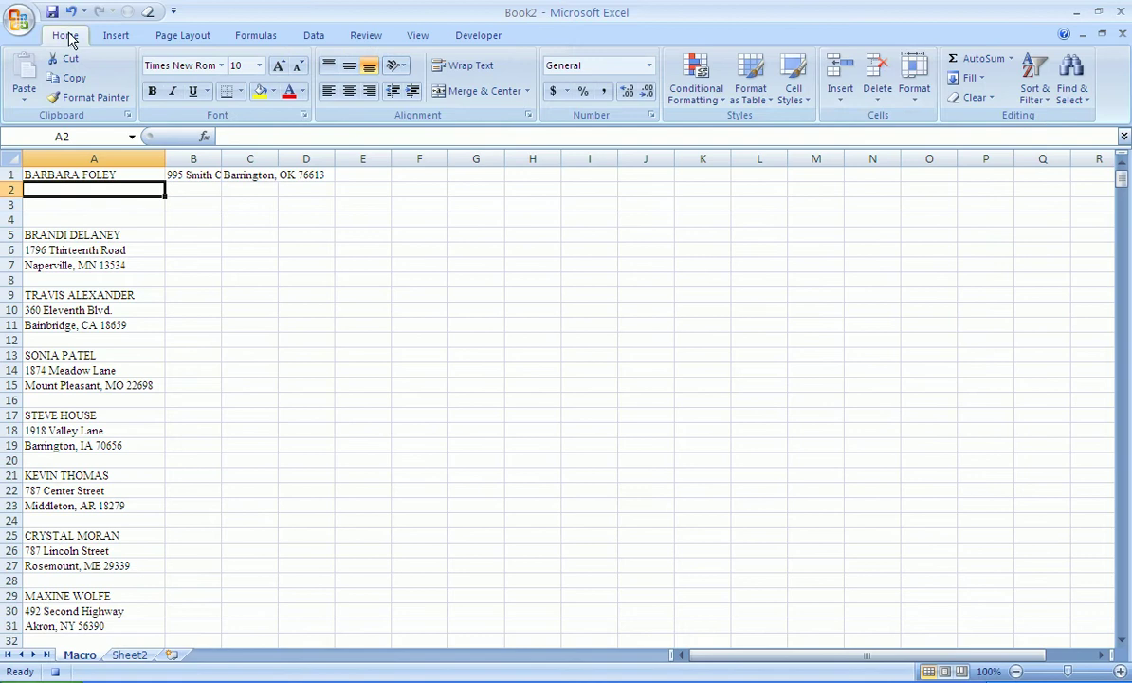
left_click(878, 70)
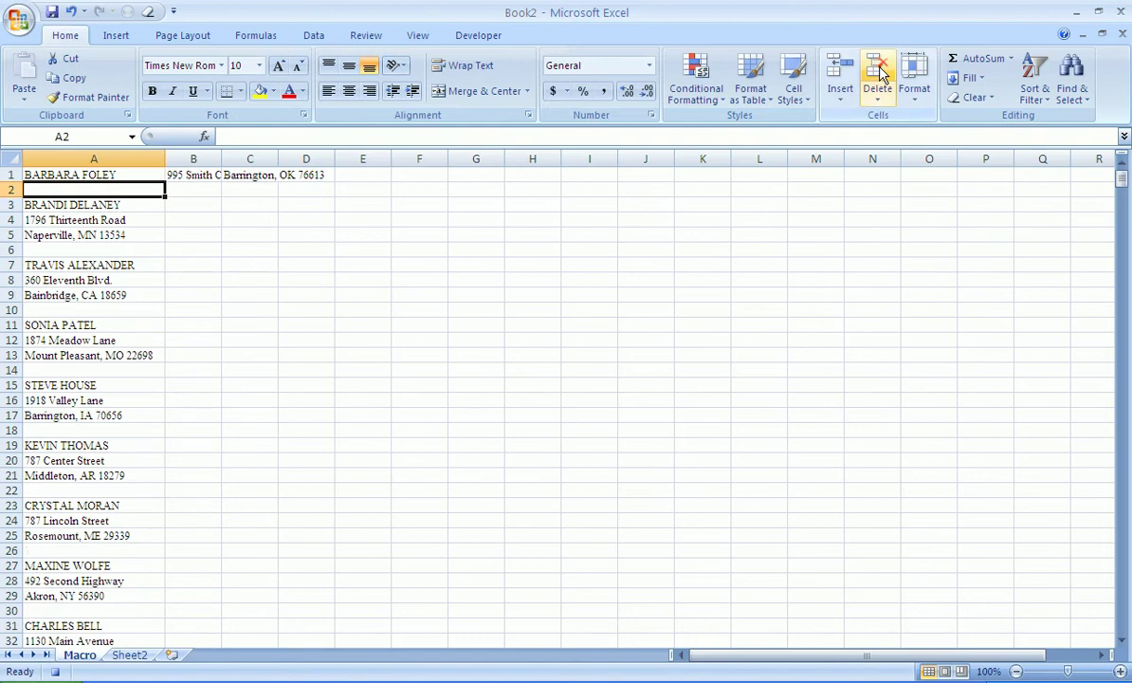
left_click(878, 71)
Stop recording and run the macro with Ctrl+M on the next record.
left_click(54, 672)
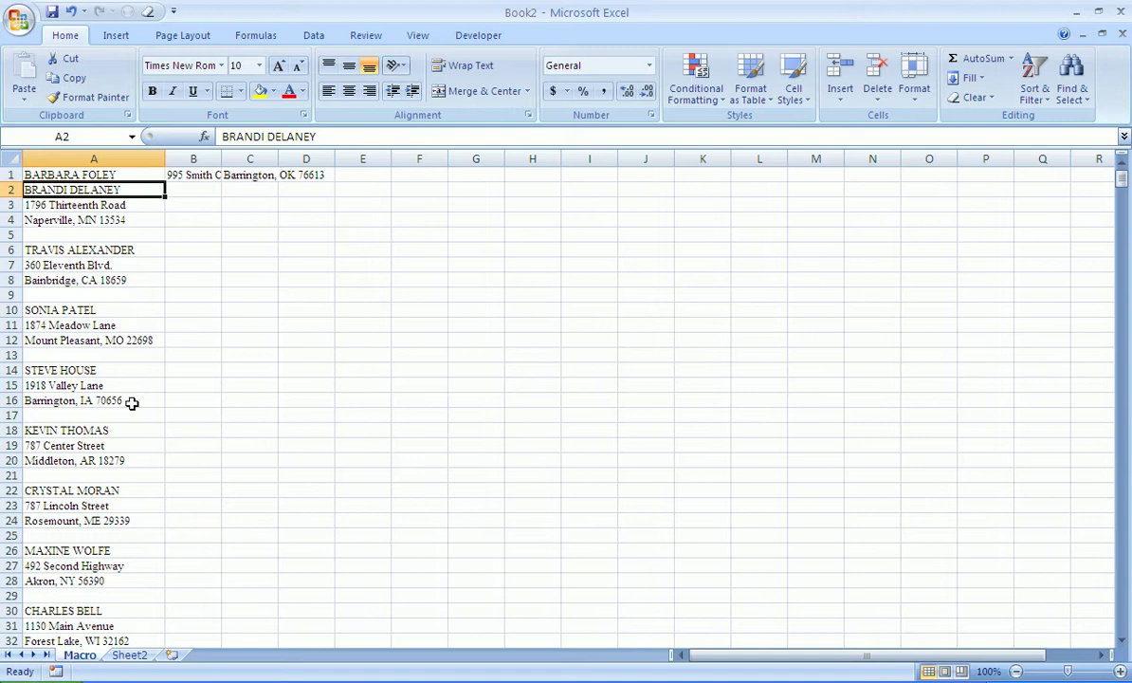
key("ctrl+m")
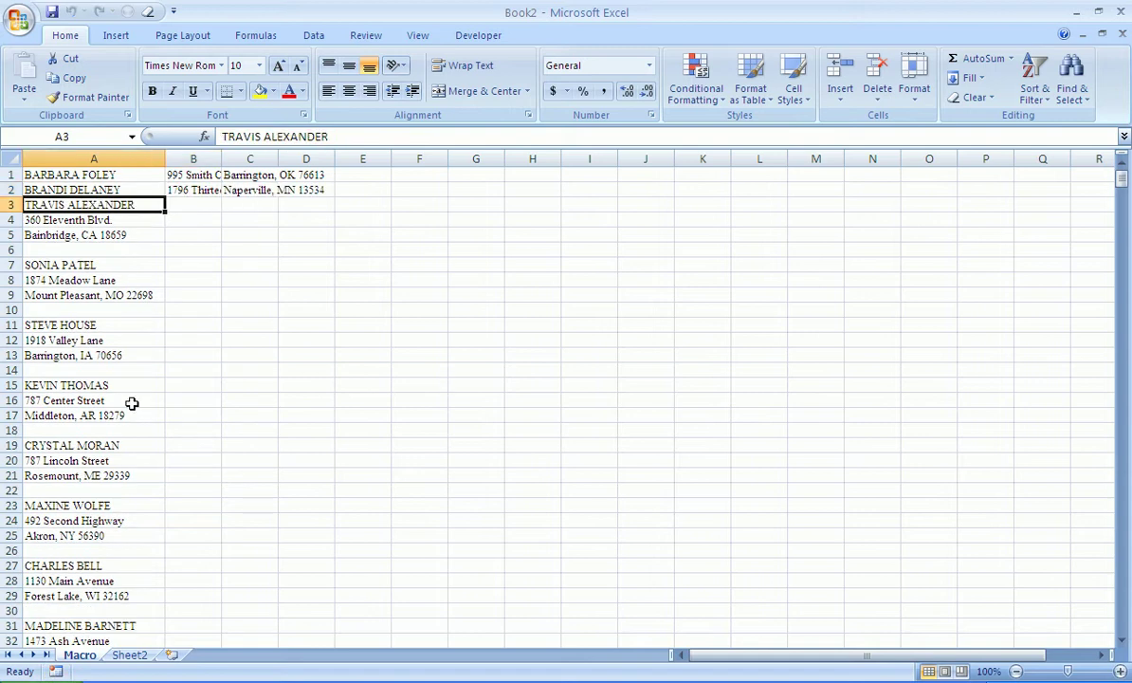
left_click(488, 36)
Open Macro1's code in Book2's Module1 in the Visual Basic editor.
left_click(21, 84)
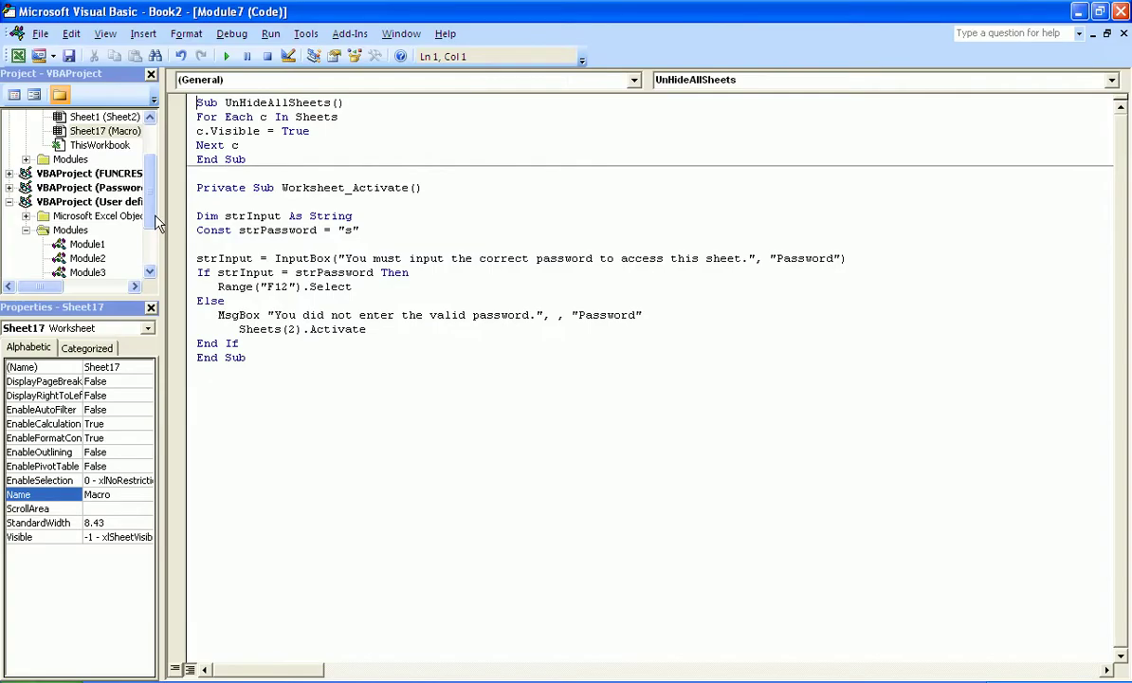
mouse_move(149, 208)
left_mouse_down()
mouse_move(157, 247)
mouse_move(147, 171)
left_mouse_up()
left_click(26, 217)
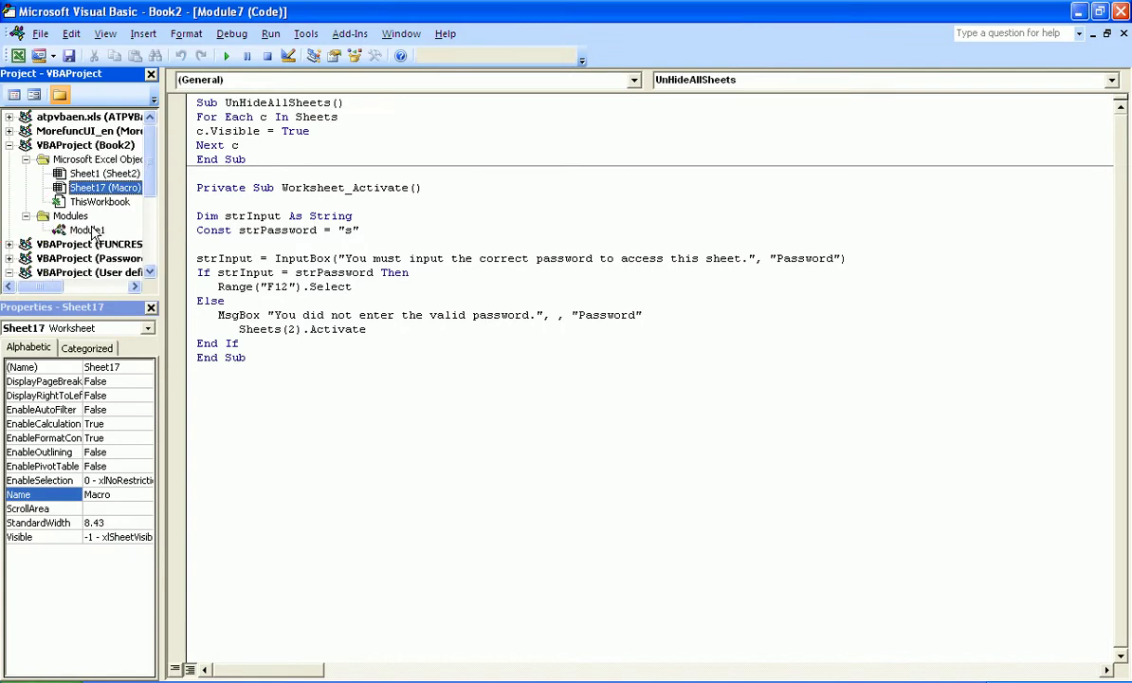
double_click(87, 231)
Wrap the macro body in 'Do While ActiveCell <> ""' ... 'Loop' and return to Excel.
left_click(214, 172)
left_click_drag(214, 172, 197, 173)
type("do while activecell")
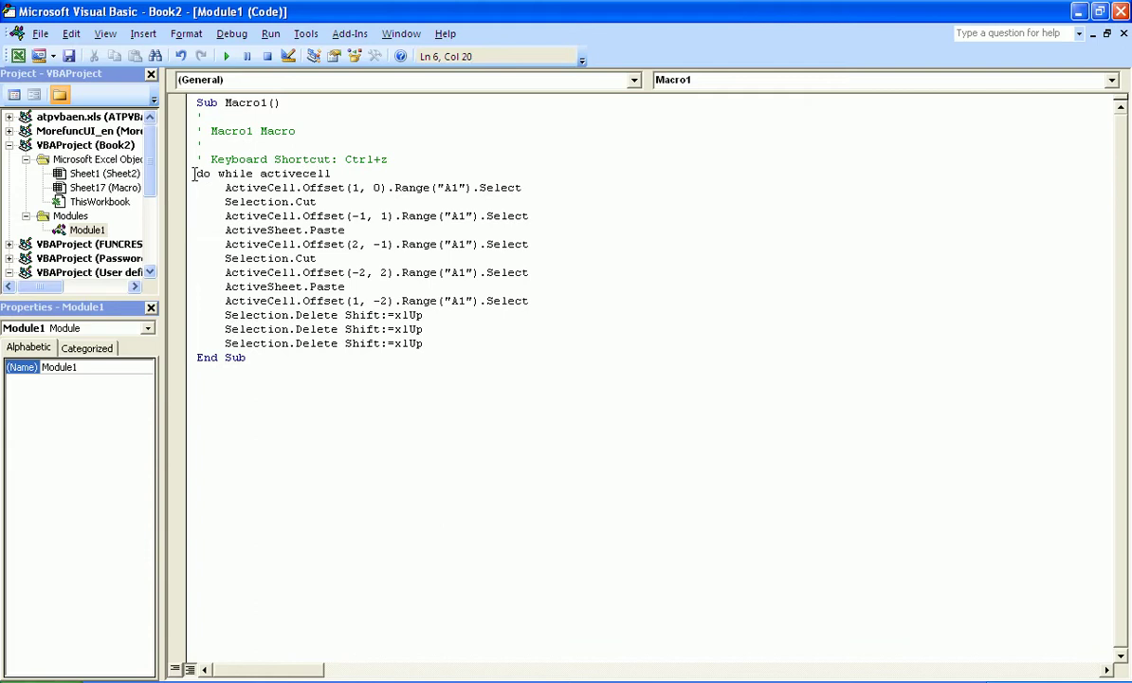
type(" <>")
left_click(427, 343)
key("Return")
type("loop")
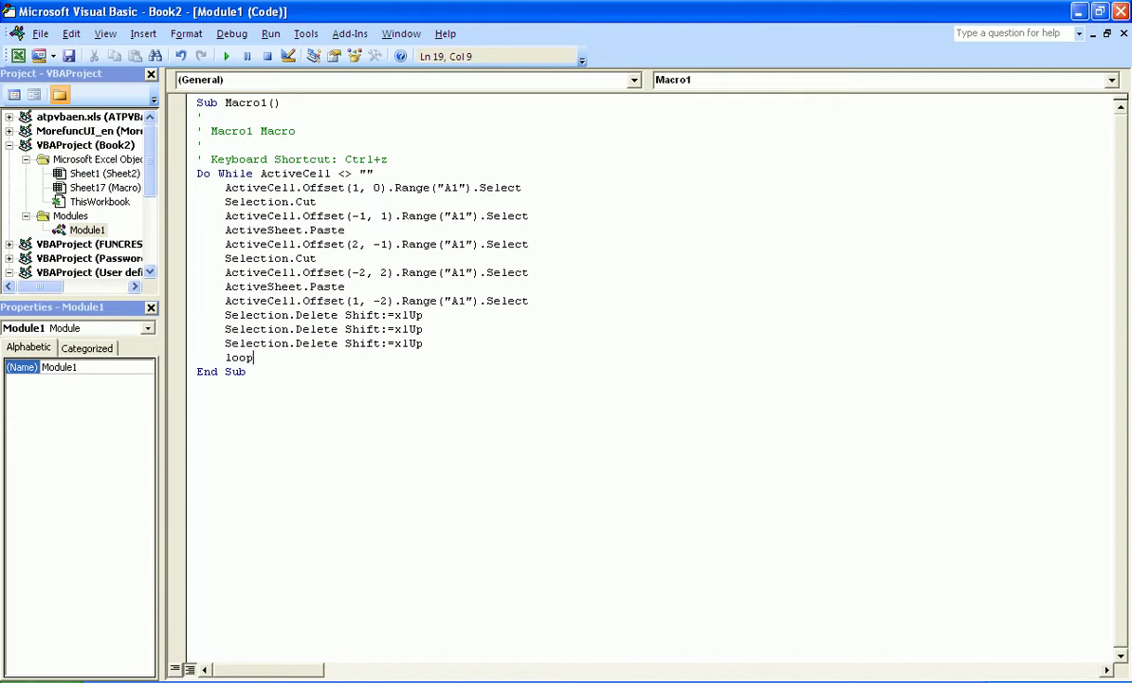
left_click(373, 387)
left_click(18, 56)
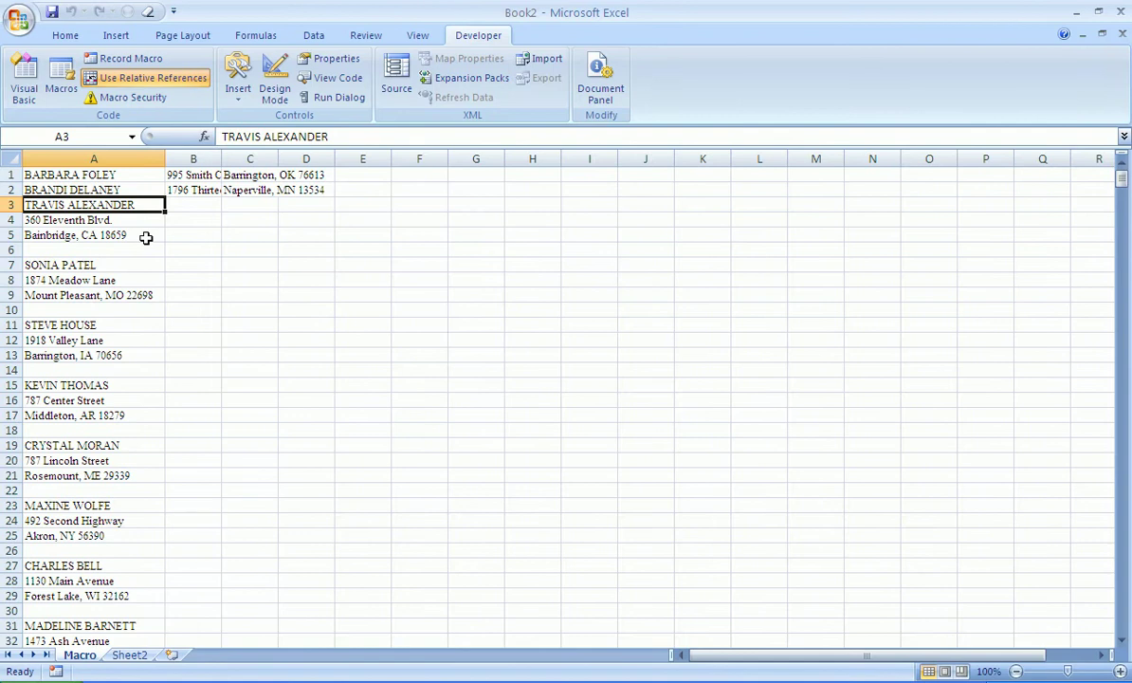
key("ctrl+m")
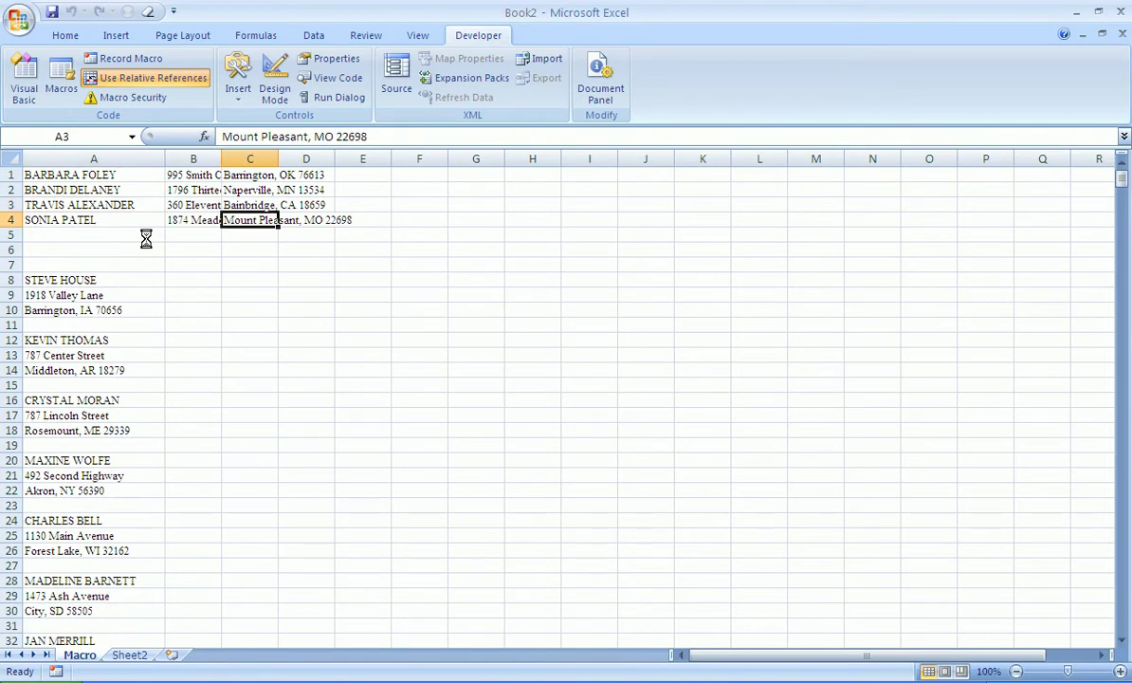
key("ctrl+m")
key("ctrl+m")
key("ctrl+m")
key("ctrl+m")
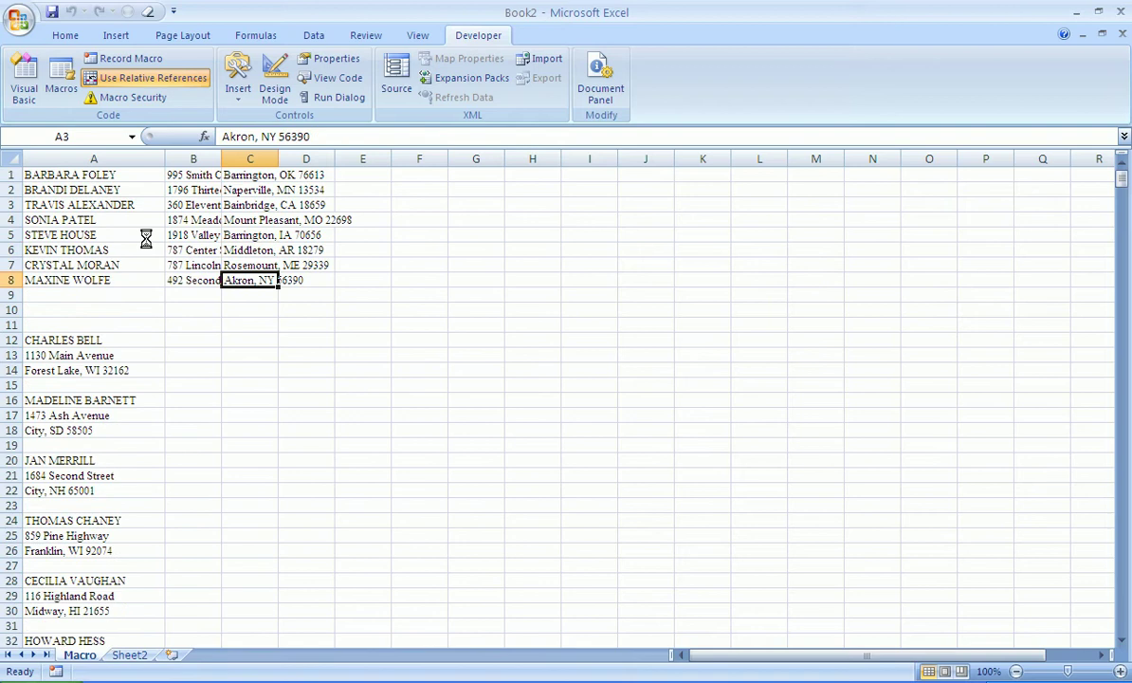
key("ctrl+m")
key("ctrl+m")
key("ctrl+m")
key("ctrl+m")
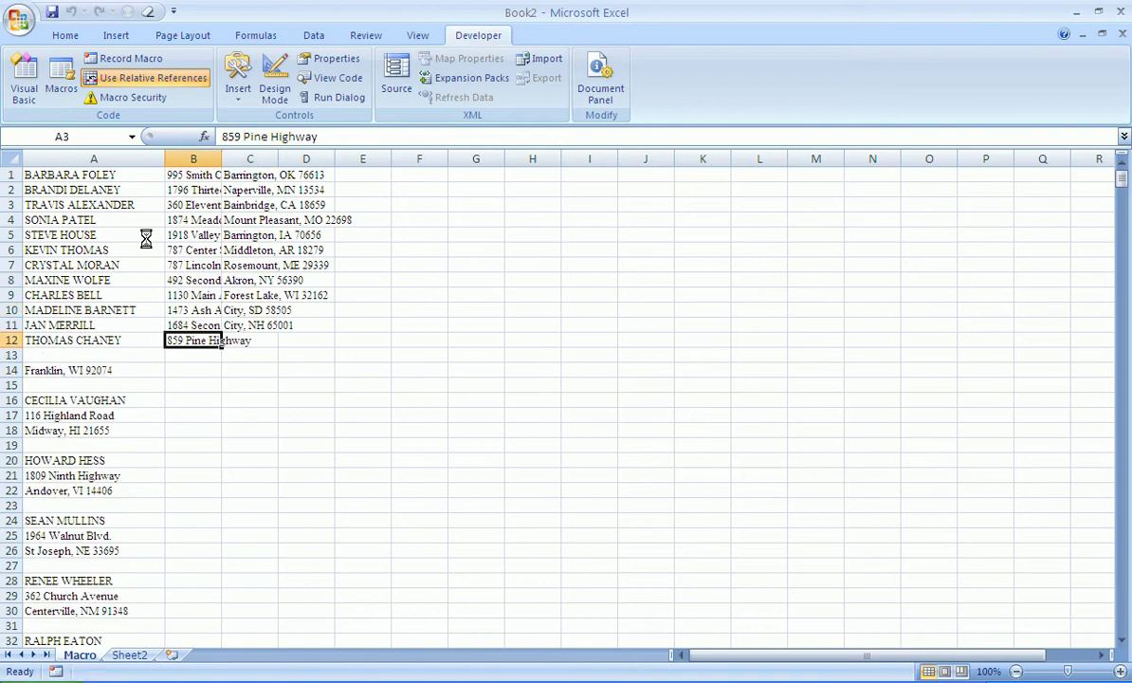
key("ctrl+m")
key("ctrl+m")
key("ctrl+m")
key("ctrl+m")
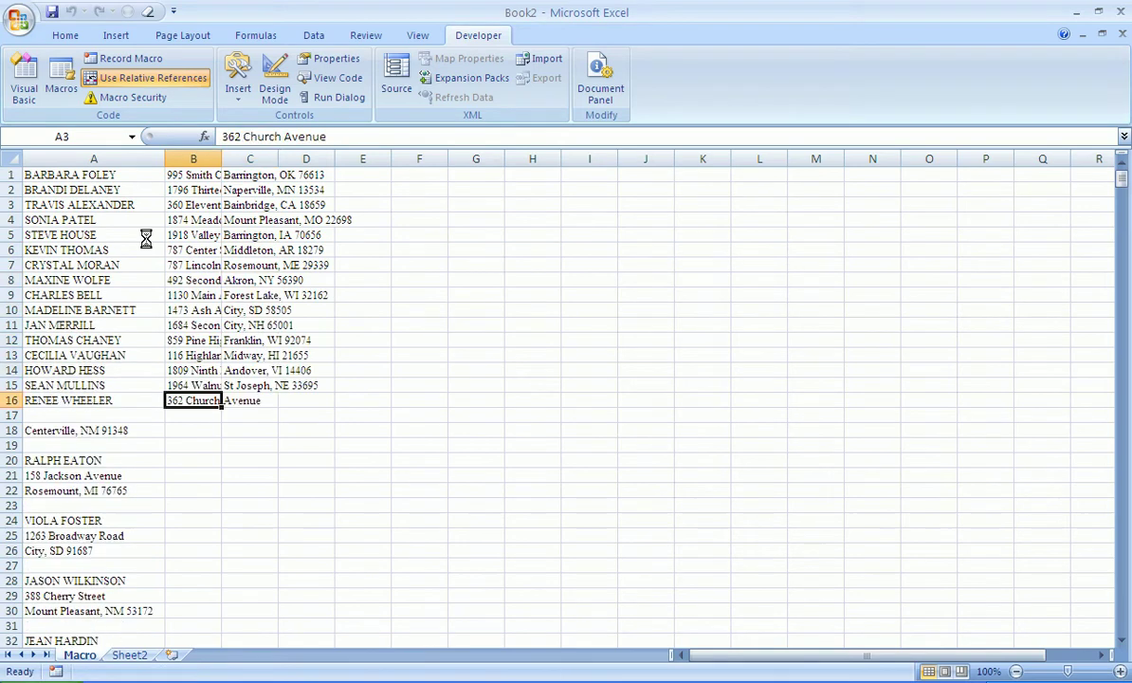
key("ctrl+m")
key("ctrl+m")
key("ctrl+m")
key("ctrl+m")
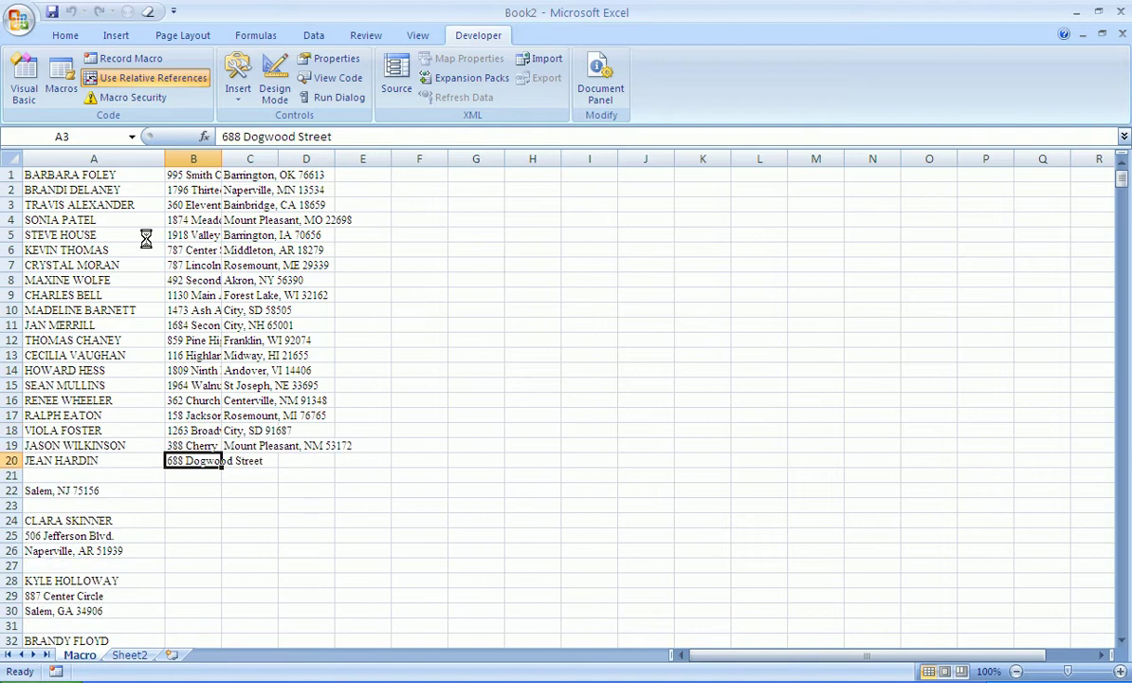
key("ctrl+m")
key("ctrl+m")
key("ctrl+m")
key("ctrl+m")
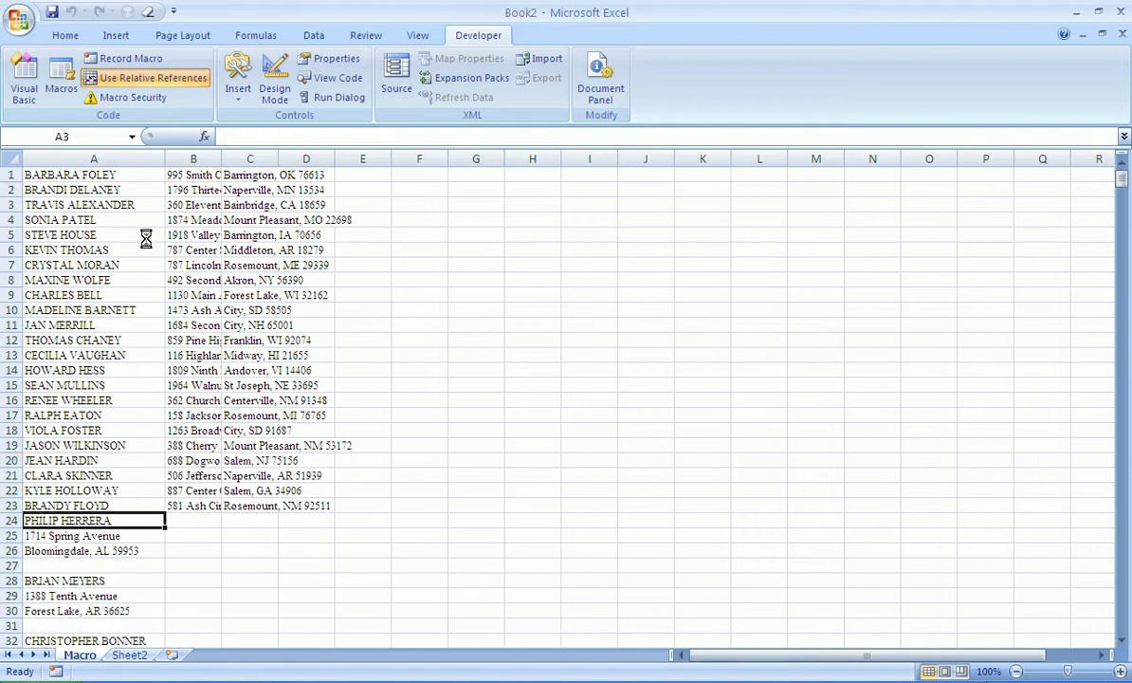
key("ctrl+m")
key("ctrl+m")
key("ctrl+m")
key("ctrl+m")
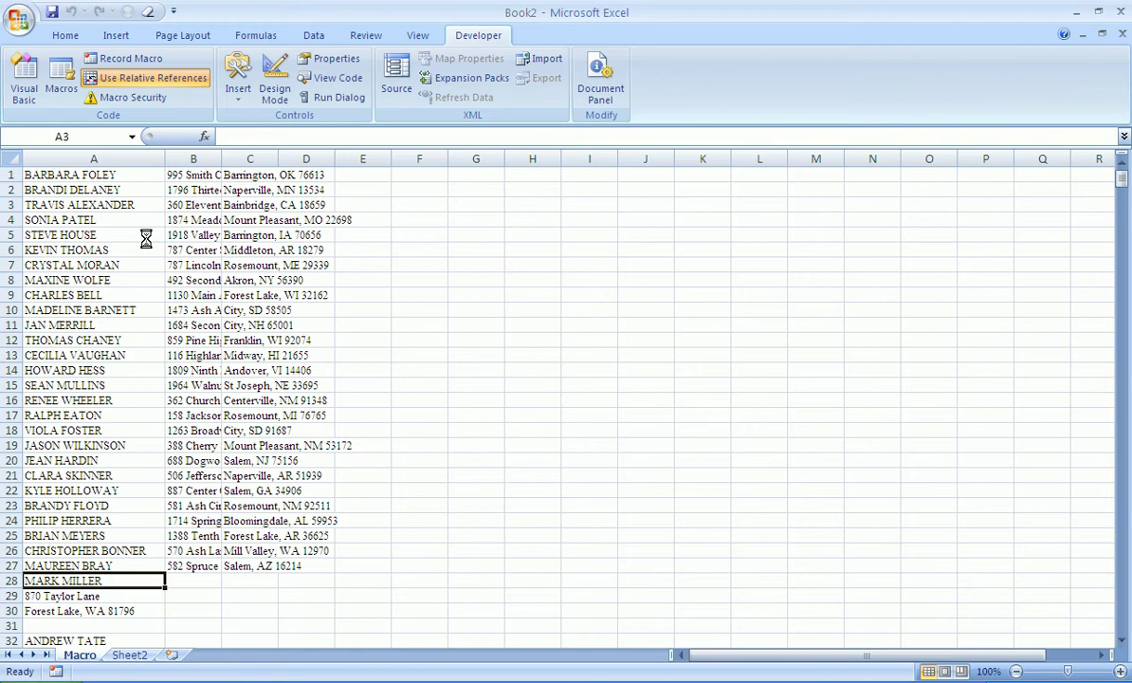
key("ctrl+m")
key("ctrl+m")
key("ctrl+m")
key("ctrl+m")
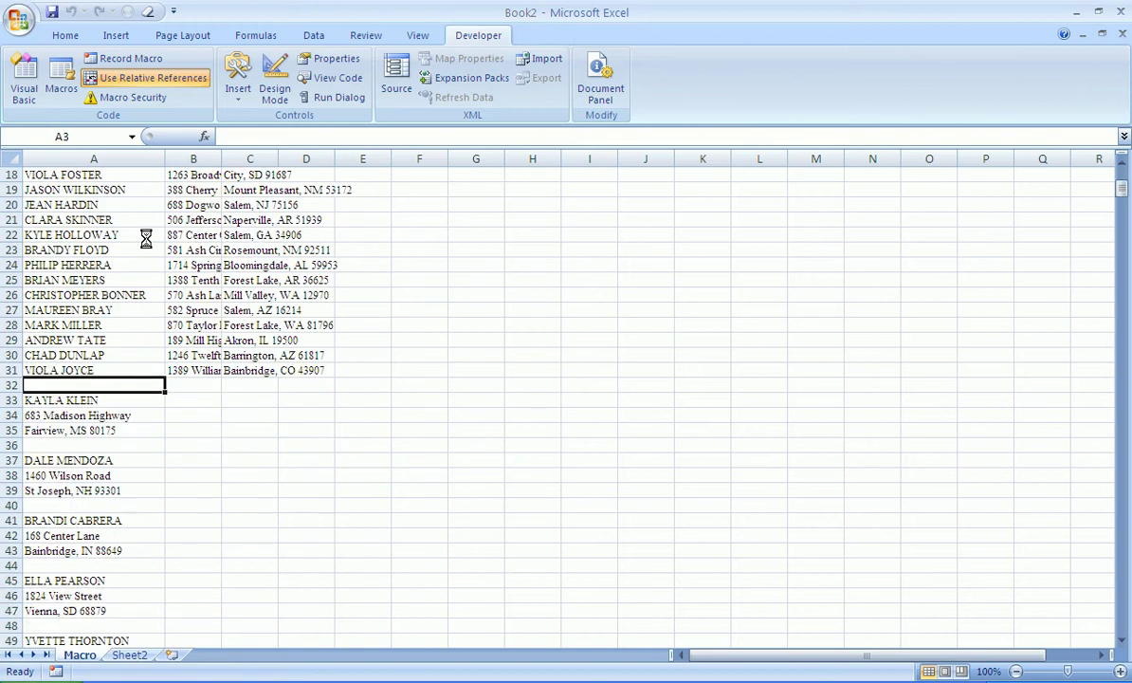
key("ctrl+m")
key("ctrl+m")
key("ctrl+m")
key("ctrl+m")
key("ctrl+m")
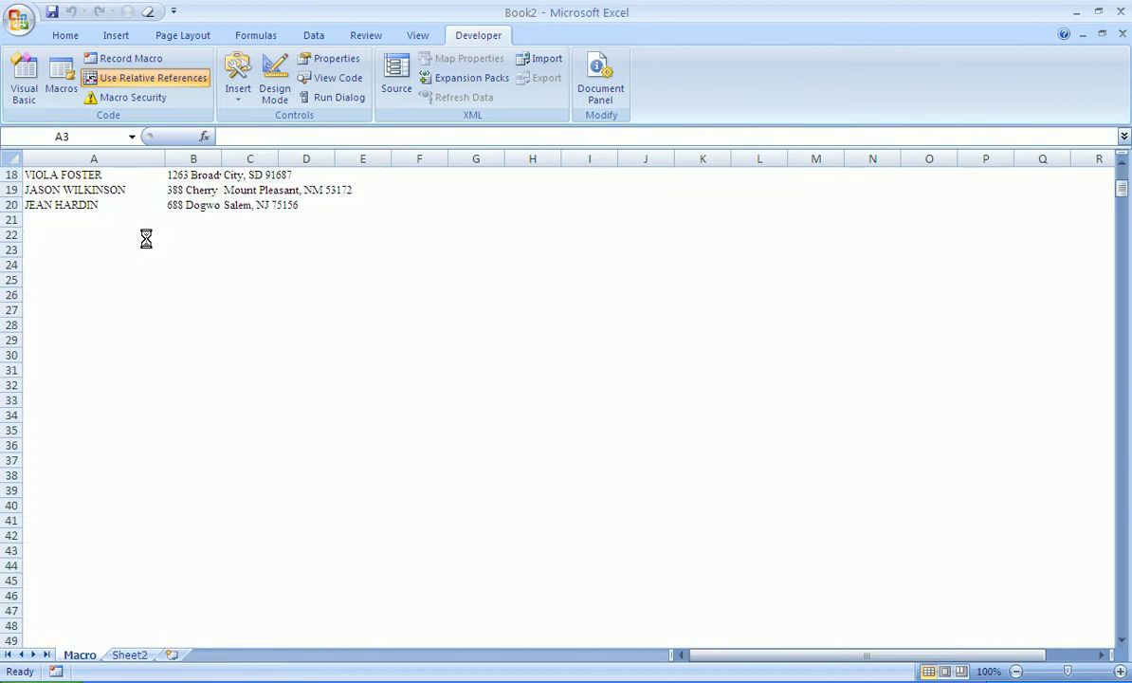
key("ctrl+m")
key("ctrl+m")
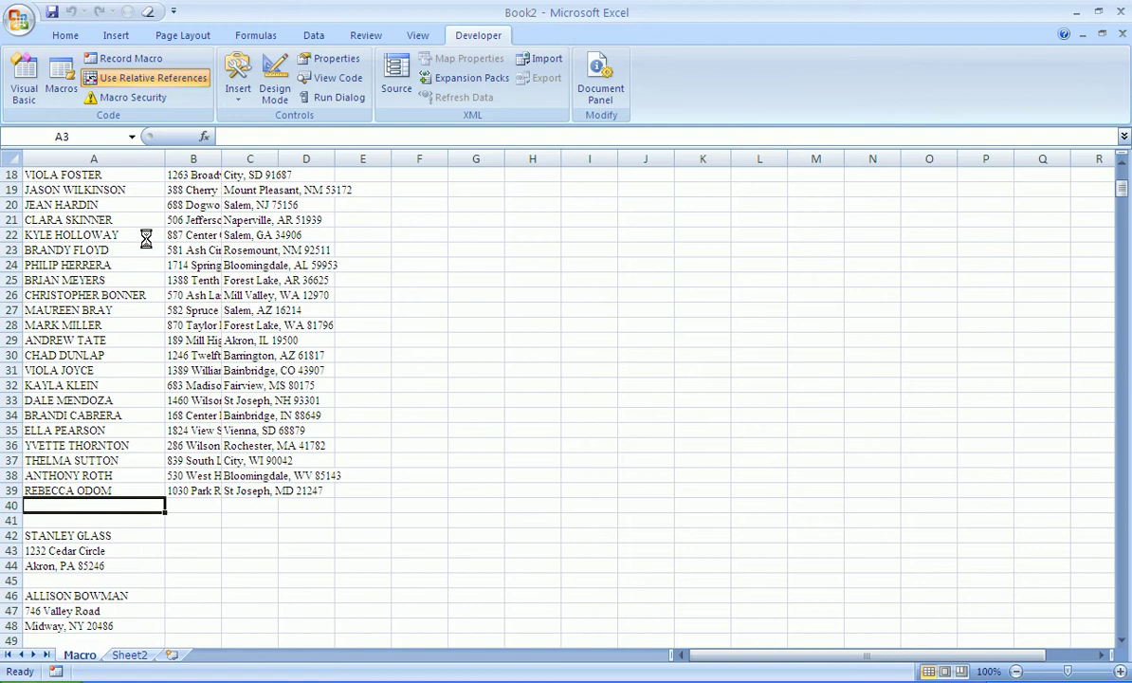
key("ctrl+m")
key("ctrl+m")
key("ctrl+m")
key("ctrl+m")
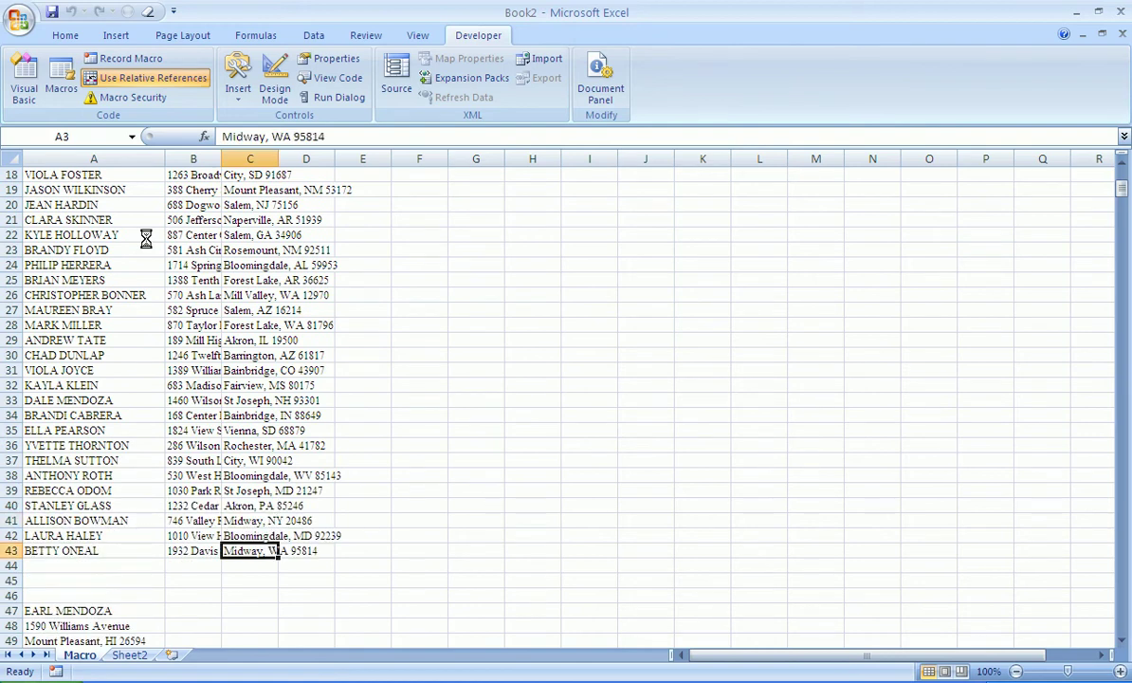
key("ctrl+m")
key("ctrl+m")
key("ctrl+m")
key("ctrl+m")
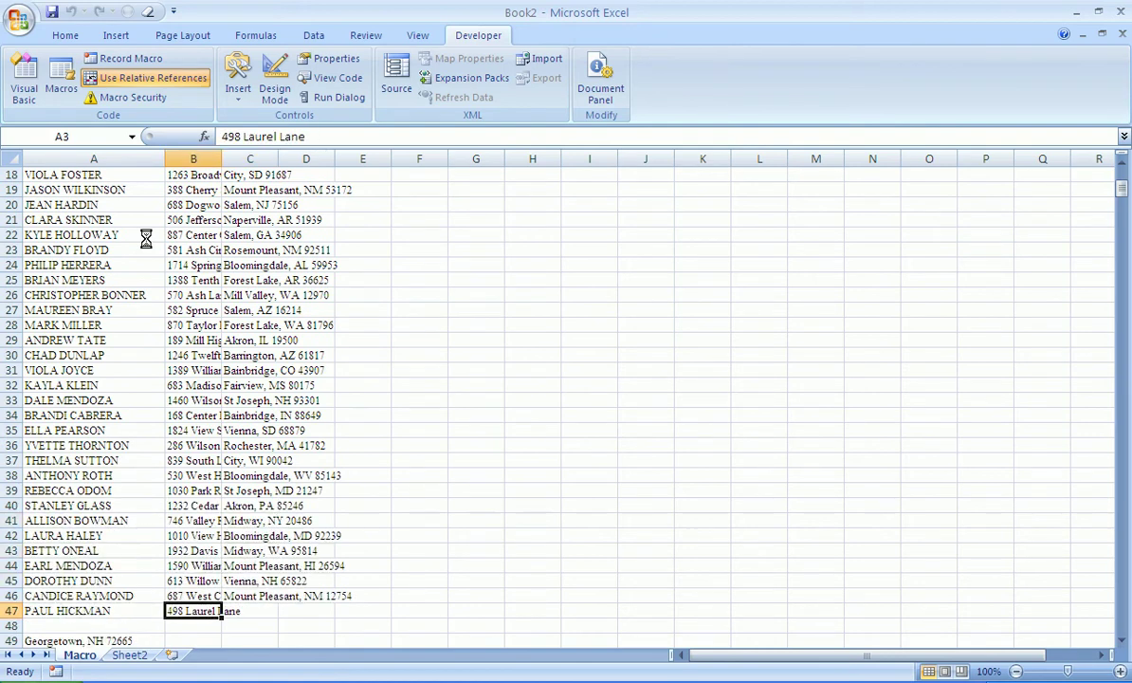
key("ctrl+m")
key("ctrl+m")
key("ctrl+m")
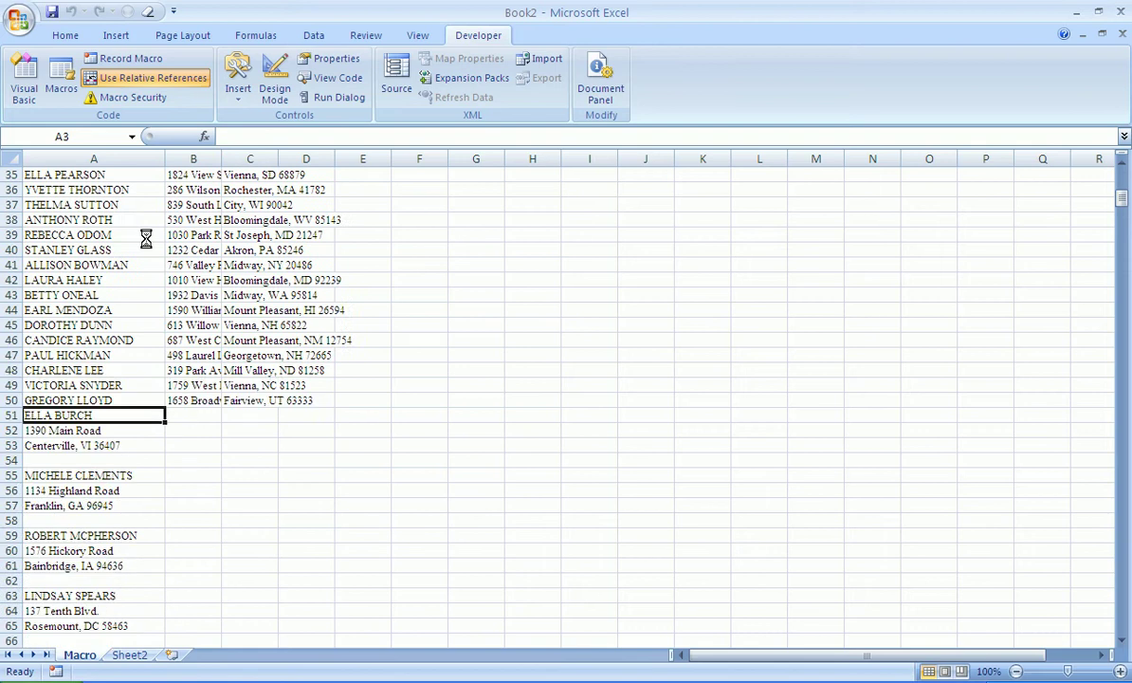
key("ctrl+m")
key("ctrl+m")
key("ctrl+m")
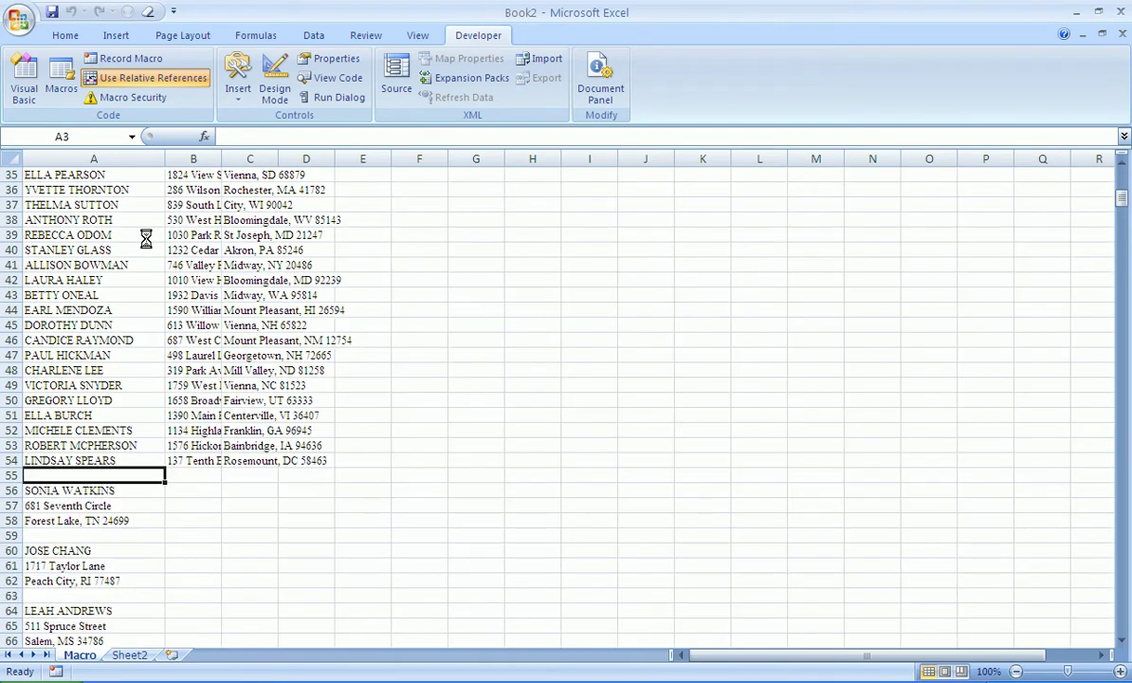
key("ctrl+m")
key("ctrl+m")
key("ctrl+m")
key("ctrl+m")
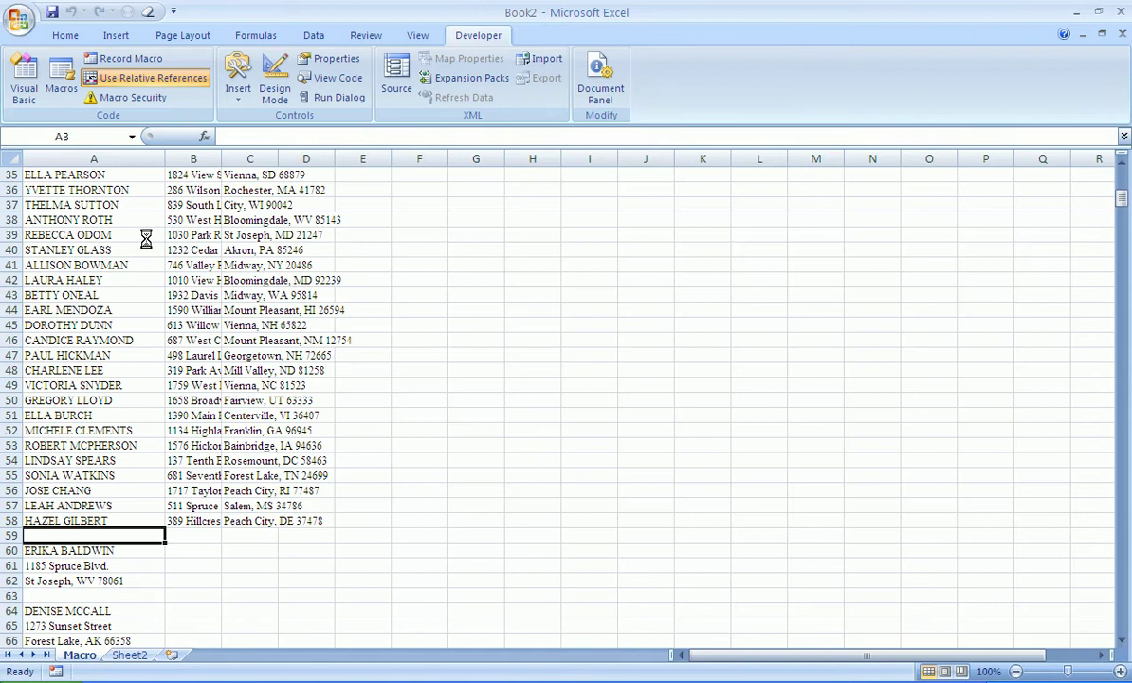
key("ctrl+m")
key("ctrl+m")
key("ctrl+m")
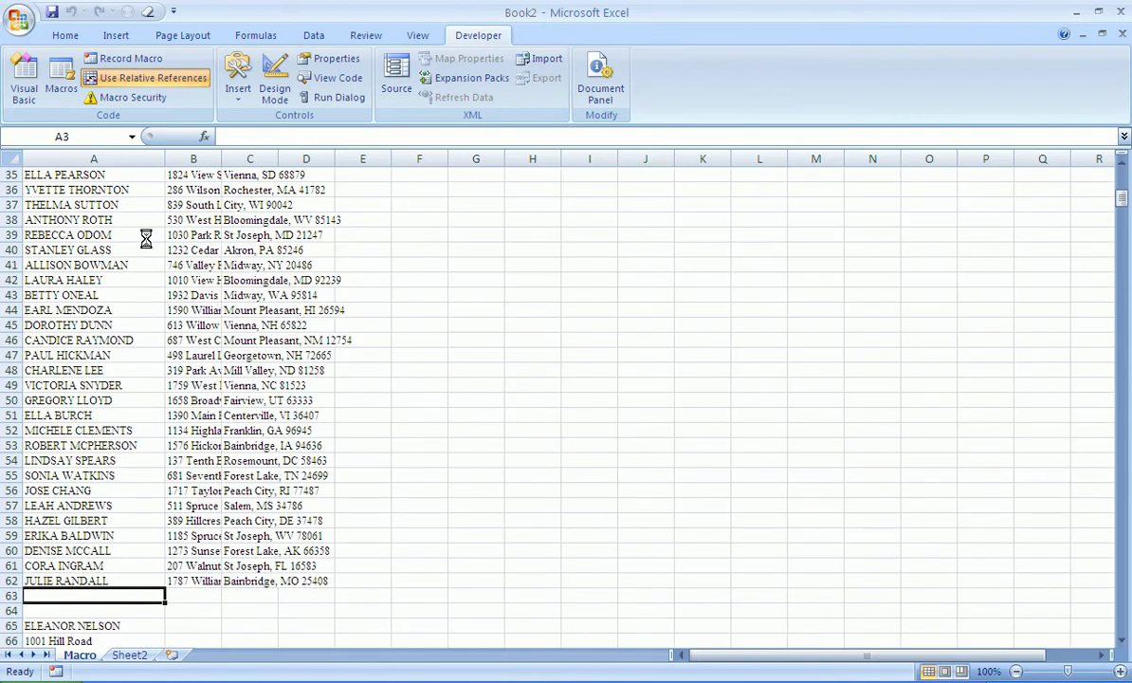
key("ctrl+m")
key("ctrl+m")
key("ctrl+m")
key("ctrl+m")
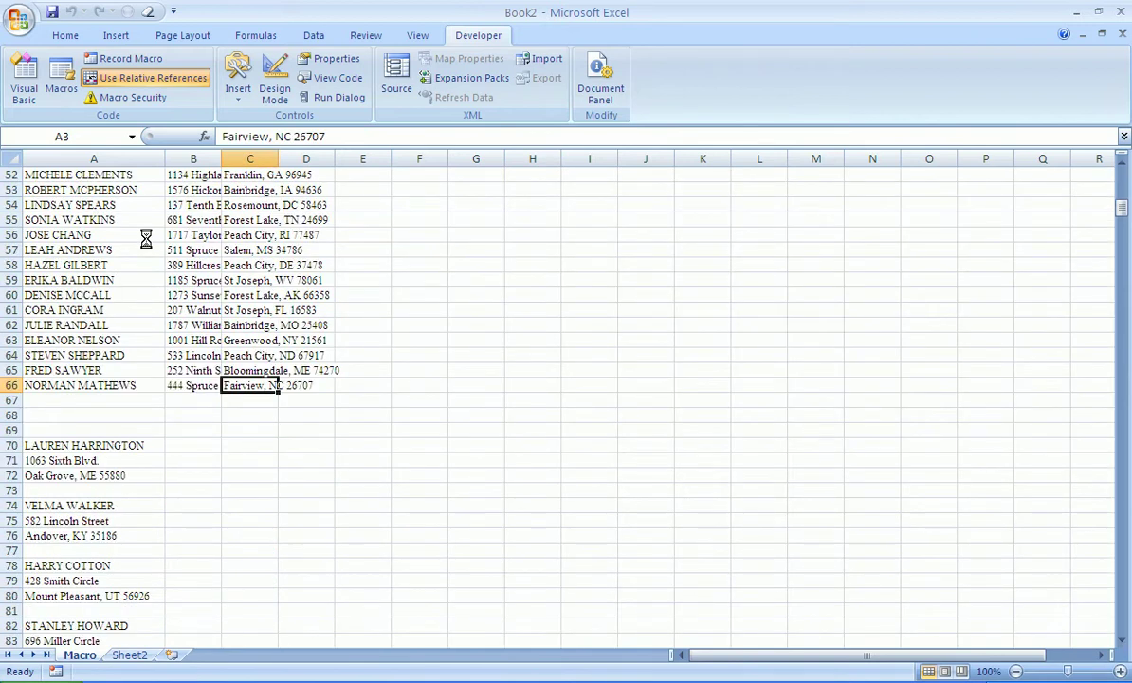
key("ctrl+m")
key("ctrl+m")
key("ctrl+m")
key("ctrl+m")
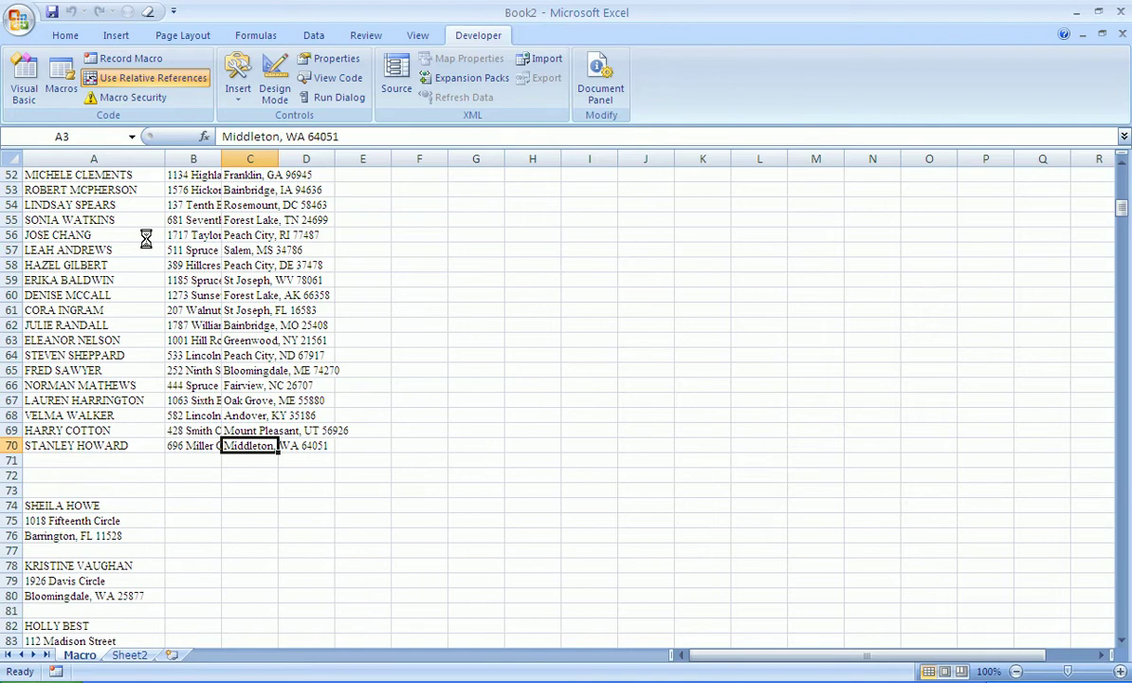
key("ctrl+m")
key("ctrl+m")
key("ctrl+m")
key("ctrl+m")
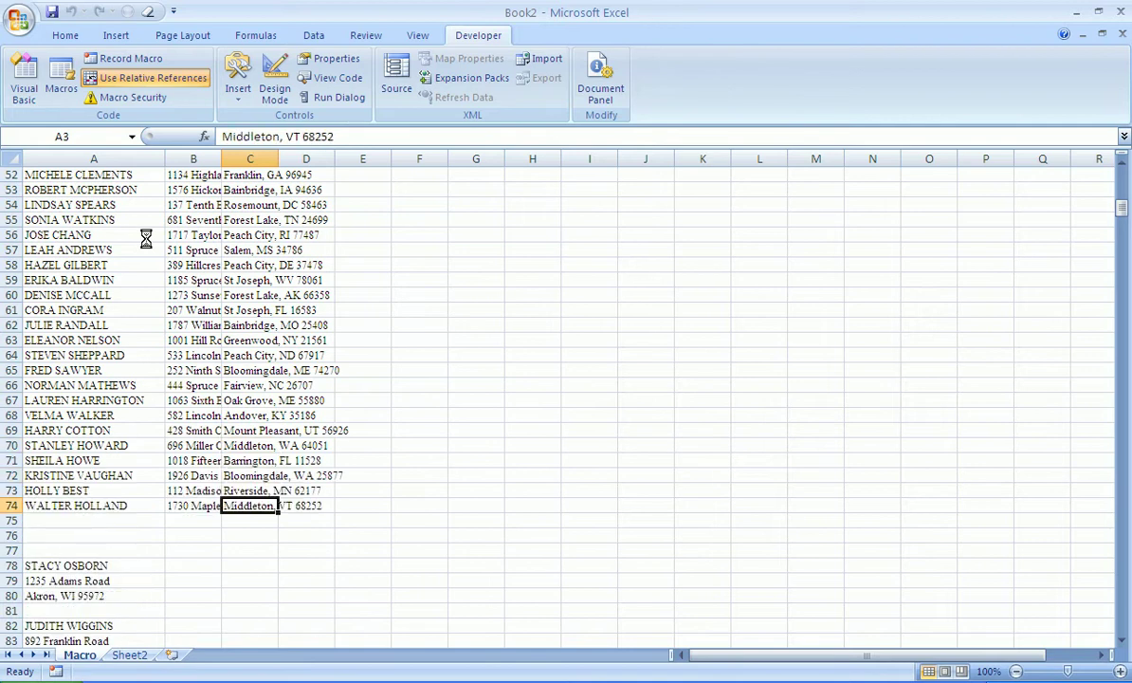
key("ctrl+m")
key("ctrl+m")
key("ctrl+m")
key("ctrl+m")
key("ctrl+m")
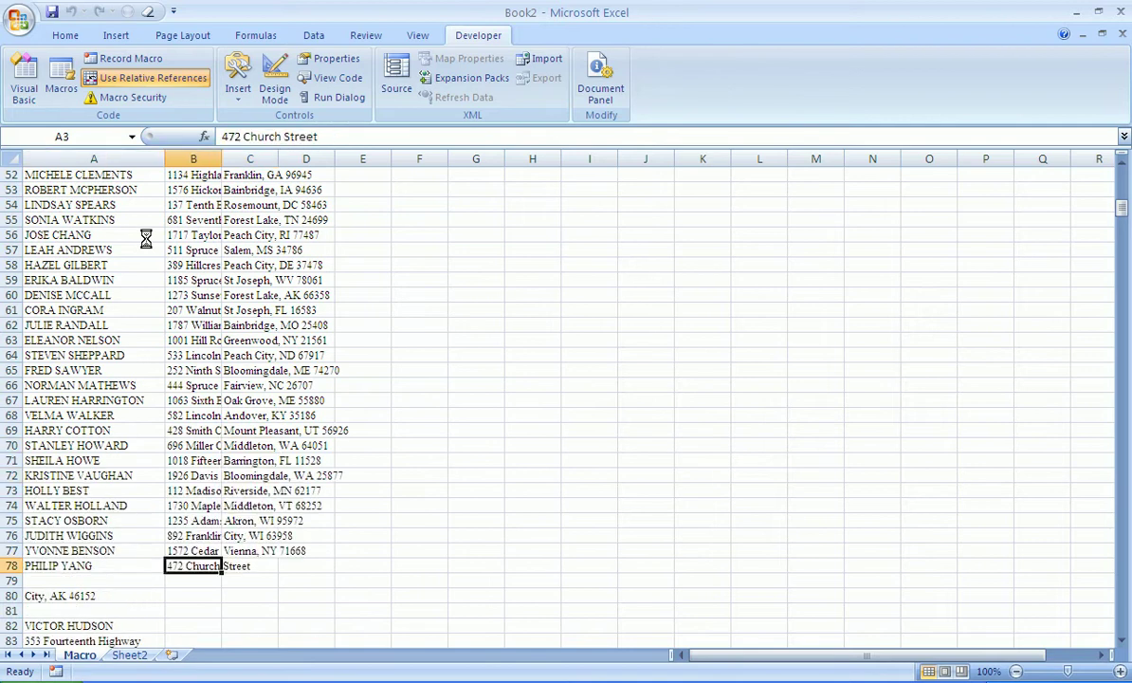
key("ctrl+m")
key("ctrl+m")
key("ctrl+m")
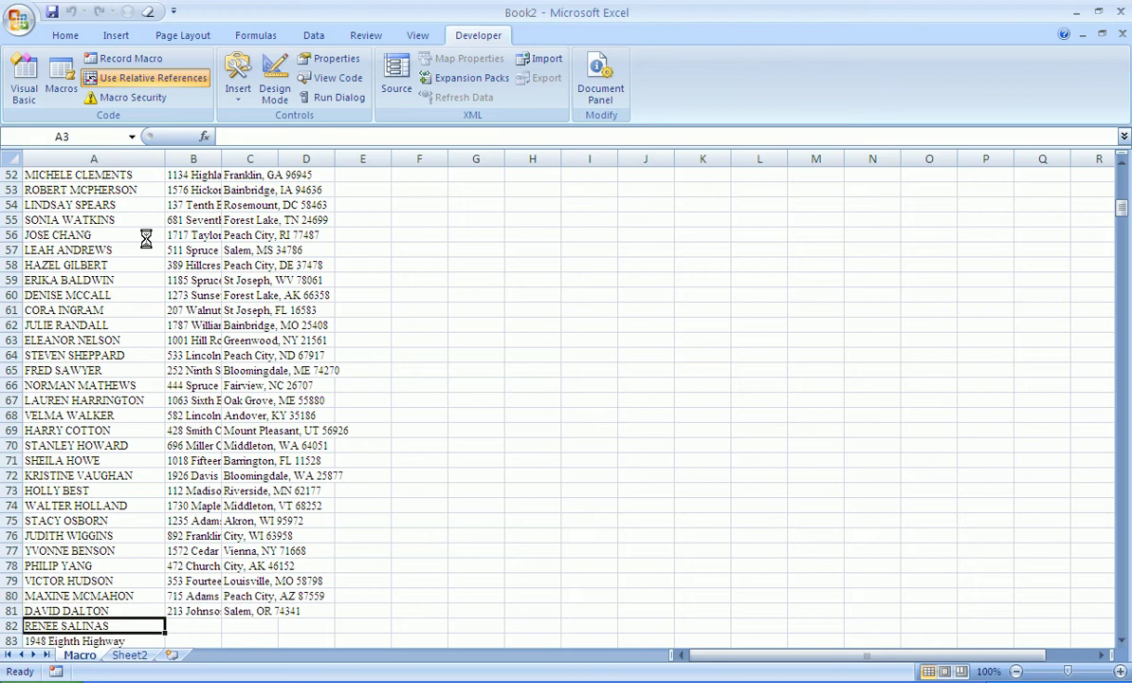
key("ctrl+m")
key("ctrl+m")
key("ctrl+m")
key("ctrl+m")
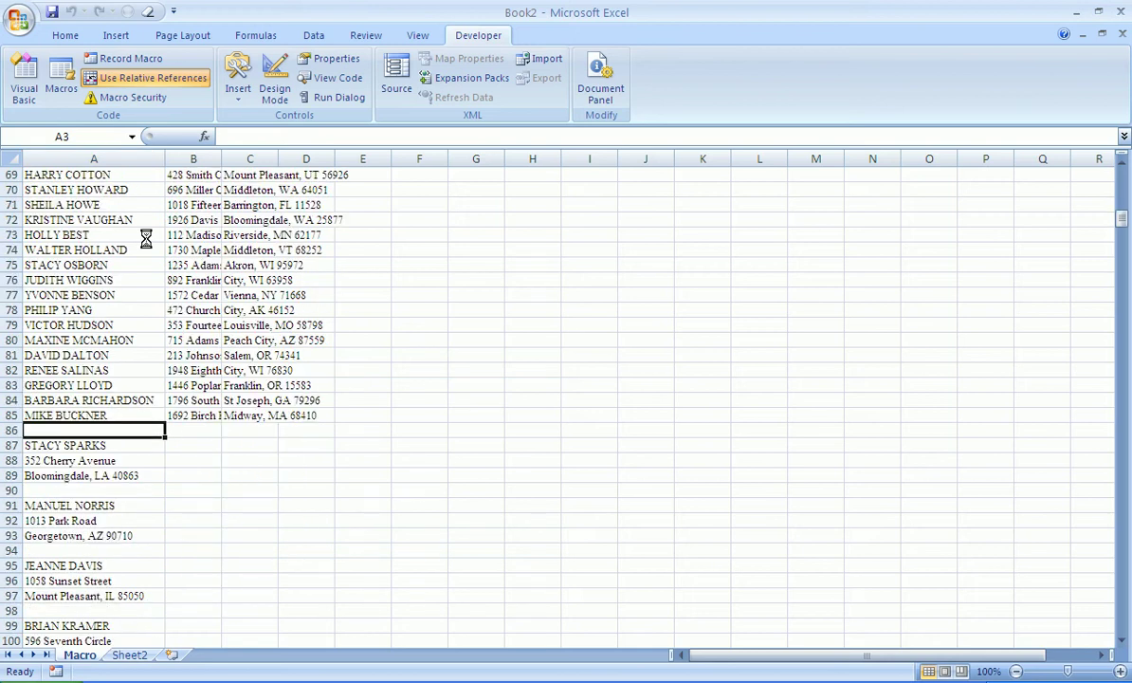
key("ctrl+m")
key("ctrl+m")
key("ctrl+m")
key("ctrl+m")
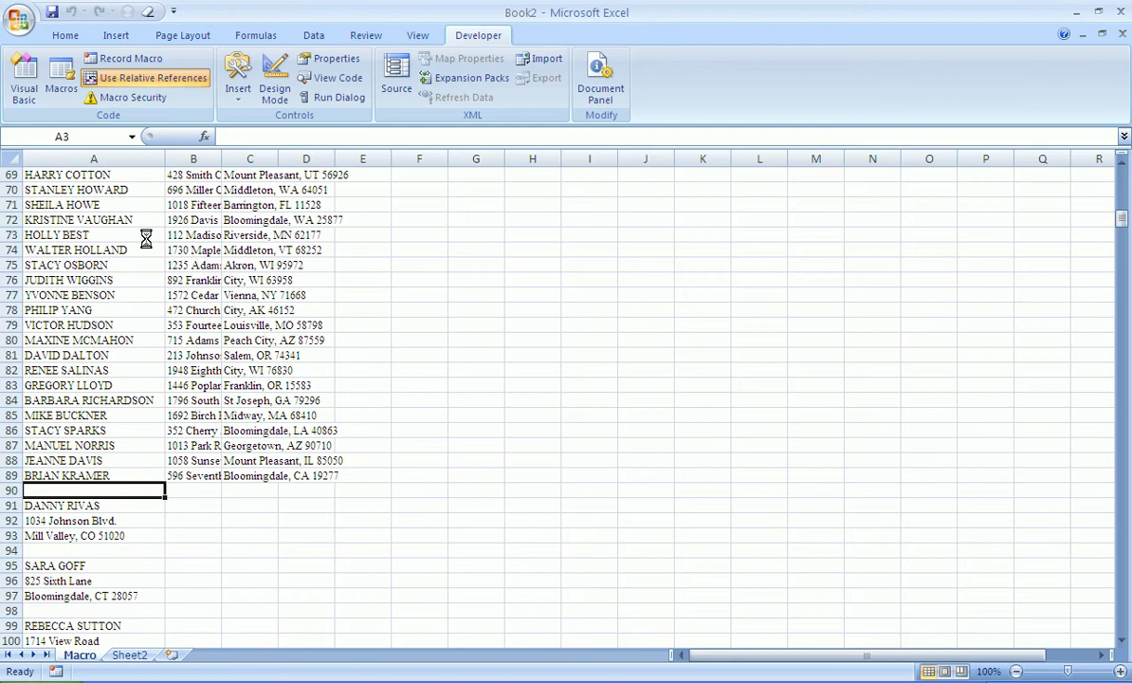
key("ctrl+m")
key("ctrl+m")
key("ctrl+m")
key("ctrl+m")
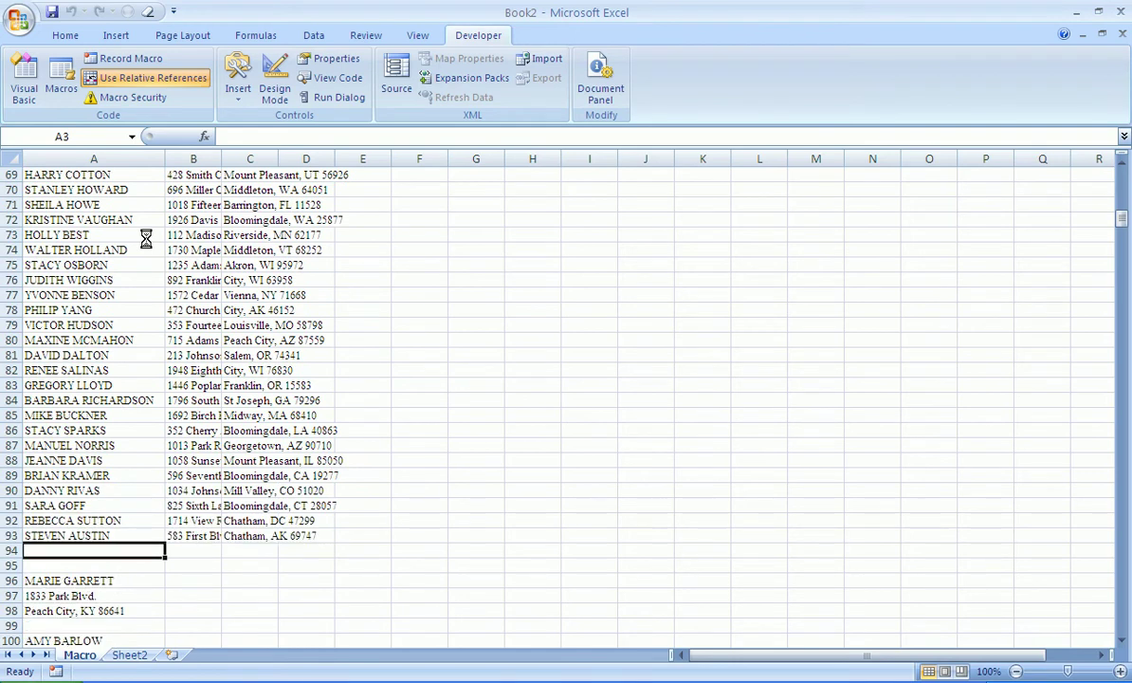
key("ctrl+m")
key("ctrl+m")
key("ctrl+m")
key("ctrl+m")
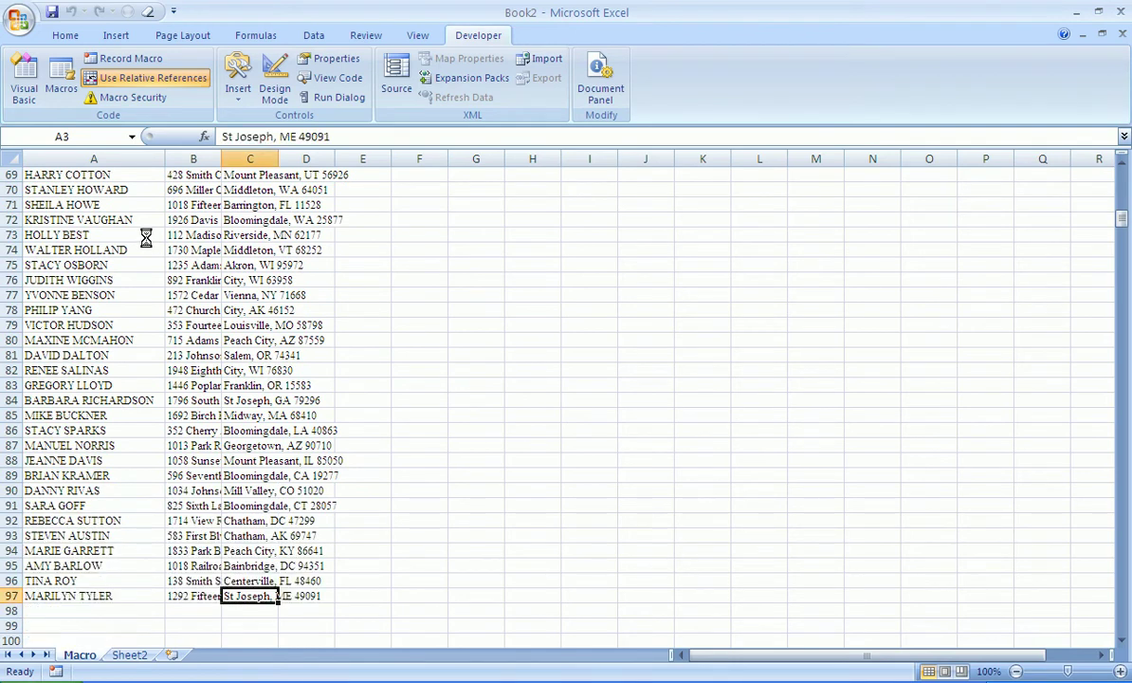
key("ctrl+m")
key("ctrl+m")
key("ctrl+m")
key("ctrl+m")
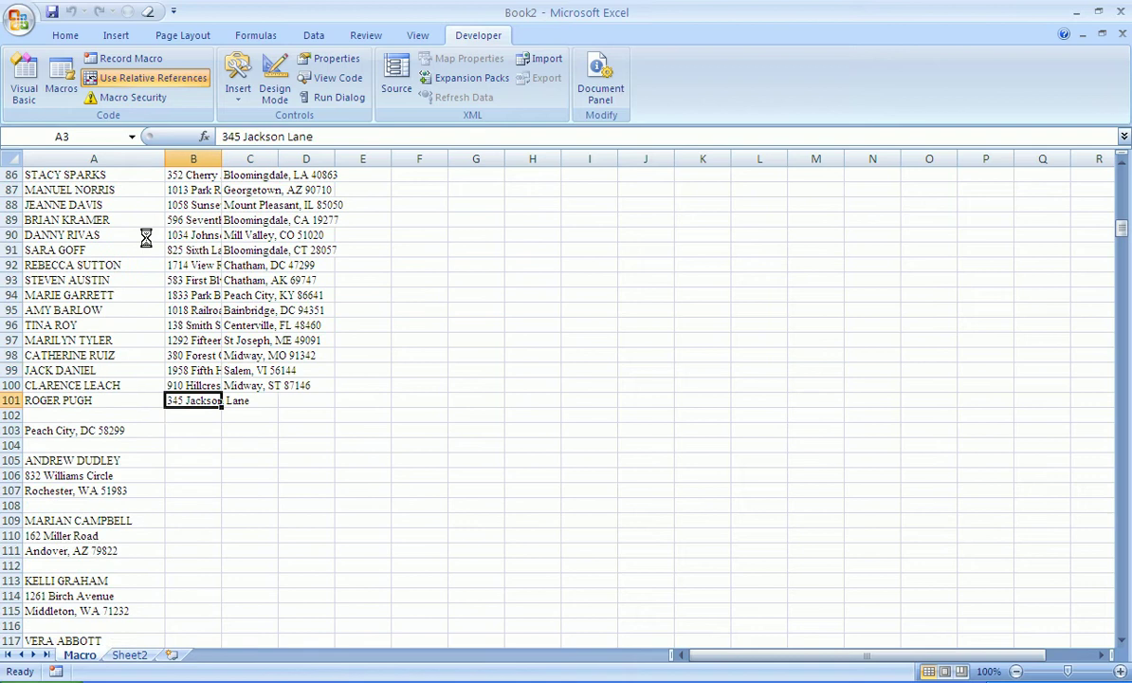
key("ctrl+m")
key("ctrl+m")
key("ctrl+m")
key("ctrl+m")
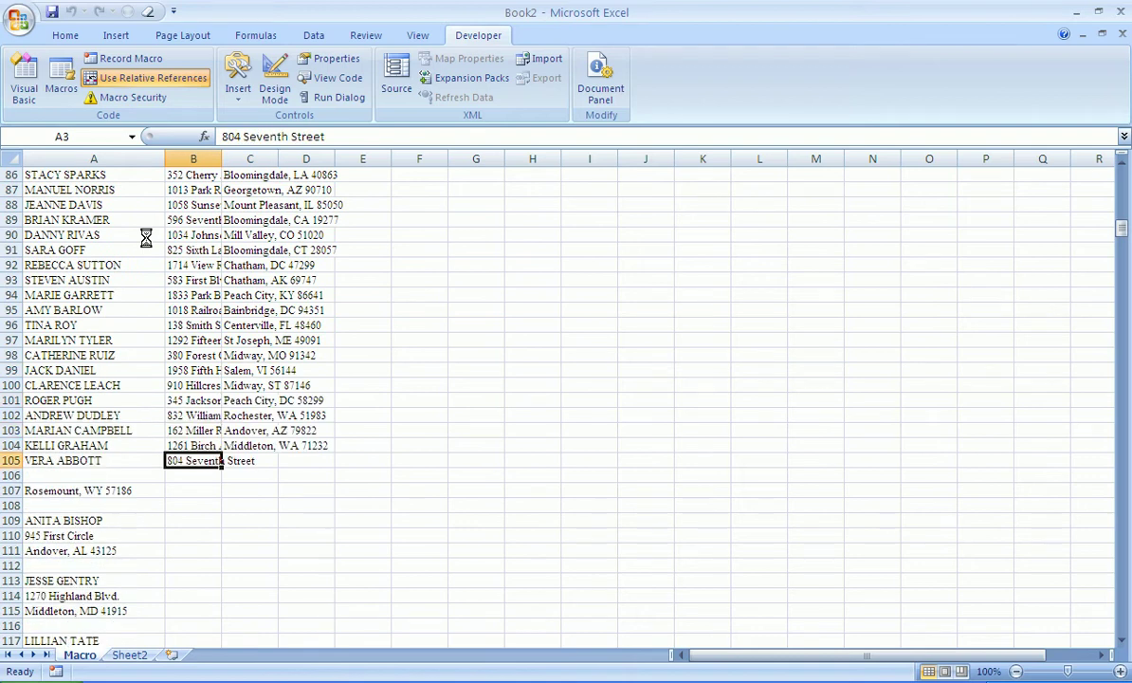
key("ctrl+m")
key("ctrl+m")
key("ctrl+m")
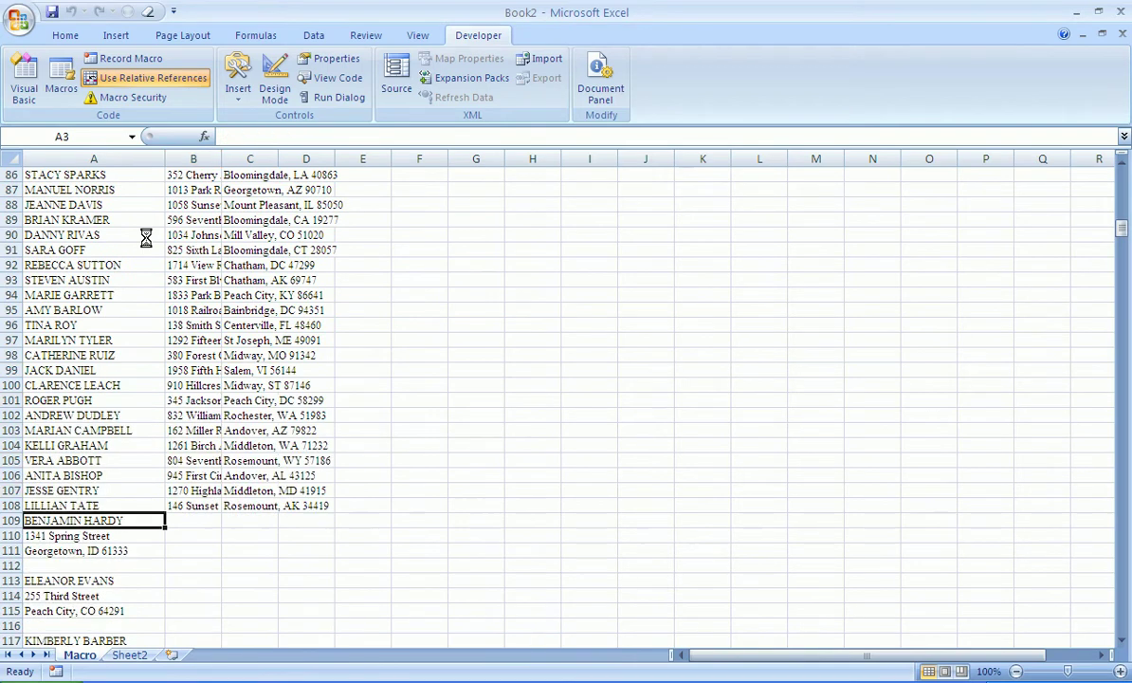
key("ctrl+m")
key("ctrl+m")
key("ctrl+m")
key("ctrl+m")
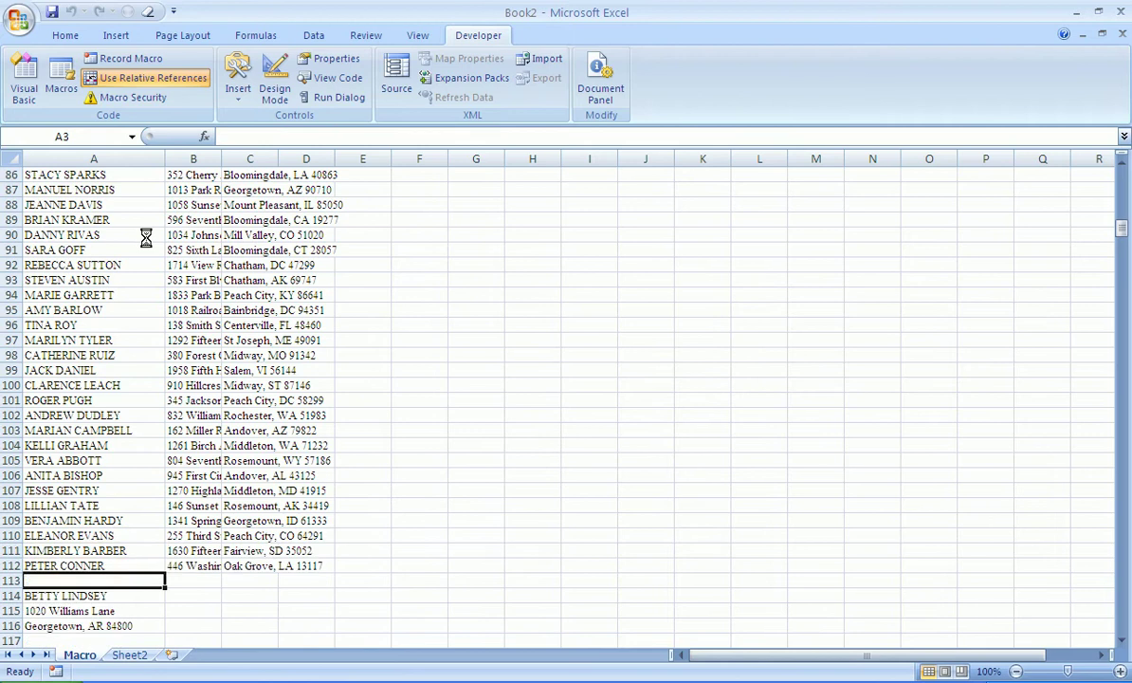
key("ctrl+m")
key("ctrl+m")
key("ctrl+m")
key("ctrl+m")
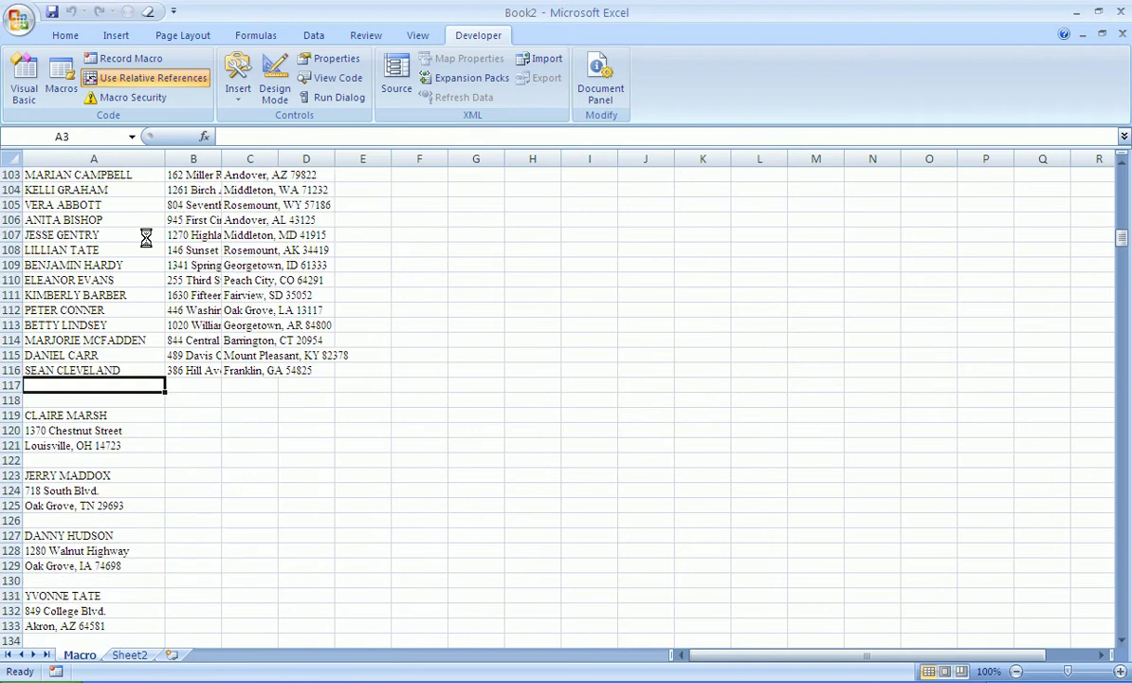
key("ctrl+m")
key("ctrl+m")
key("ctrl+m")
key("ctrl+m")
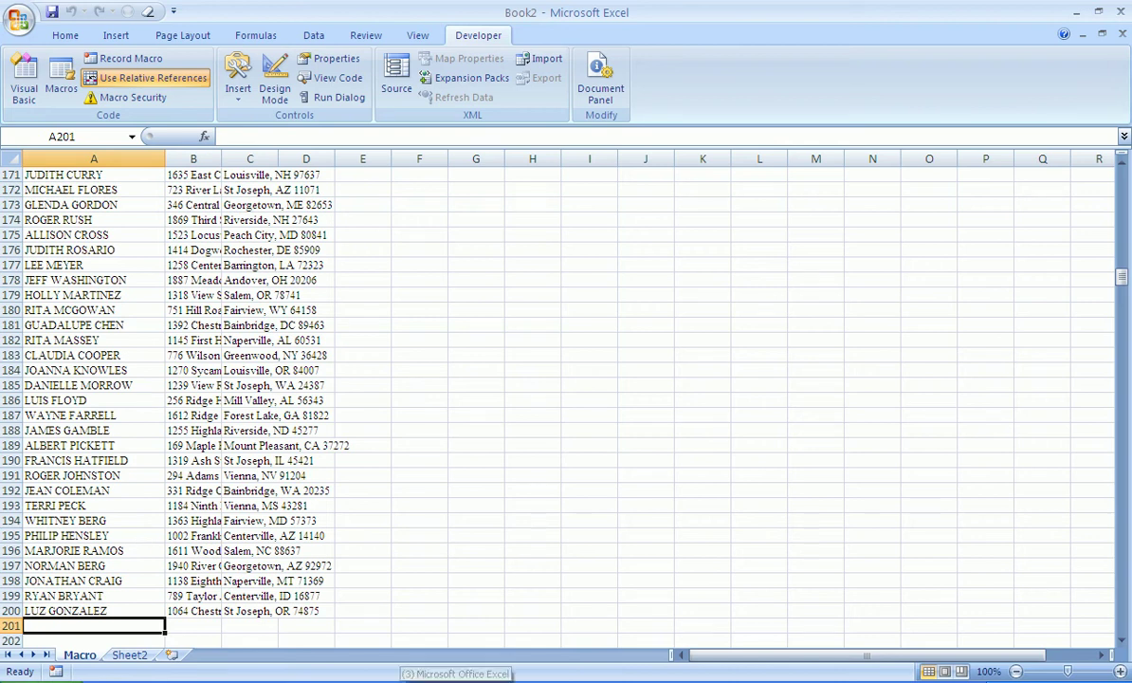
Show the list of open workbook windows from the Excel taskbar button.
left_click(456, 674)
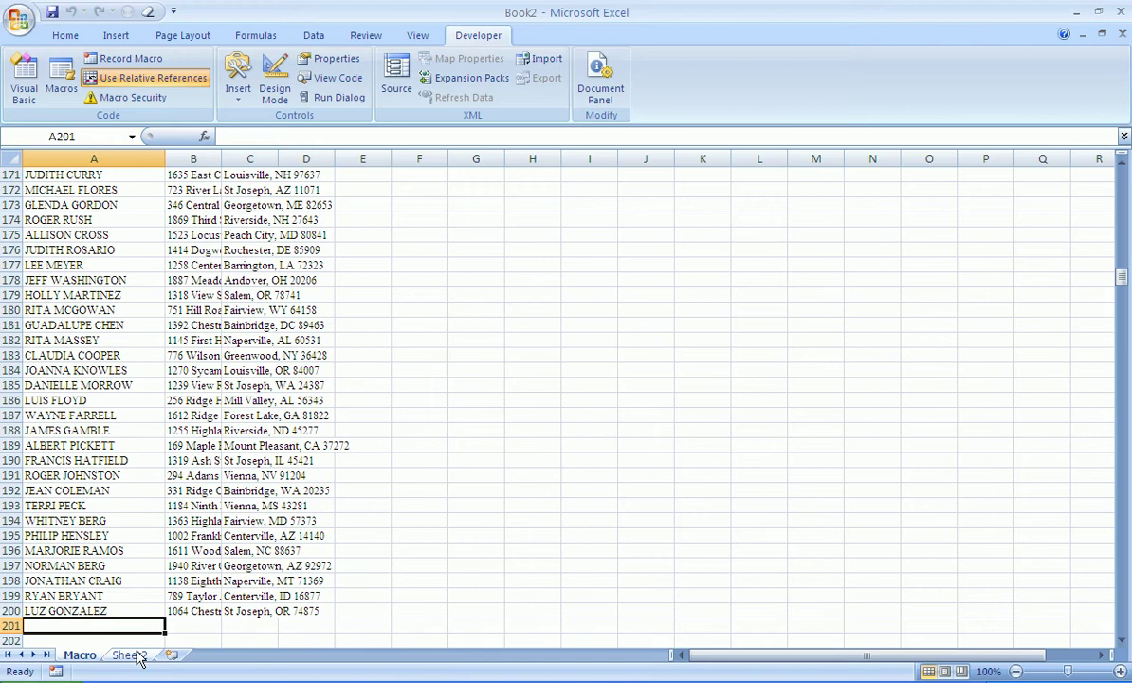
Switch to Sheet2 and select the empty Total column H2:H7 and Total row cells.
left_click(130, 654)
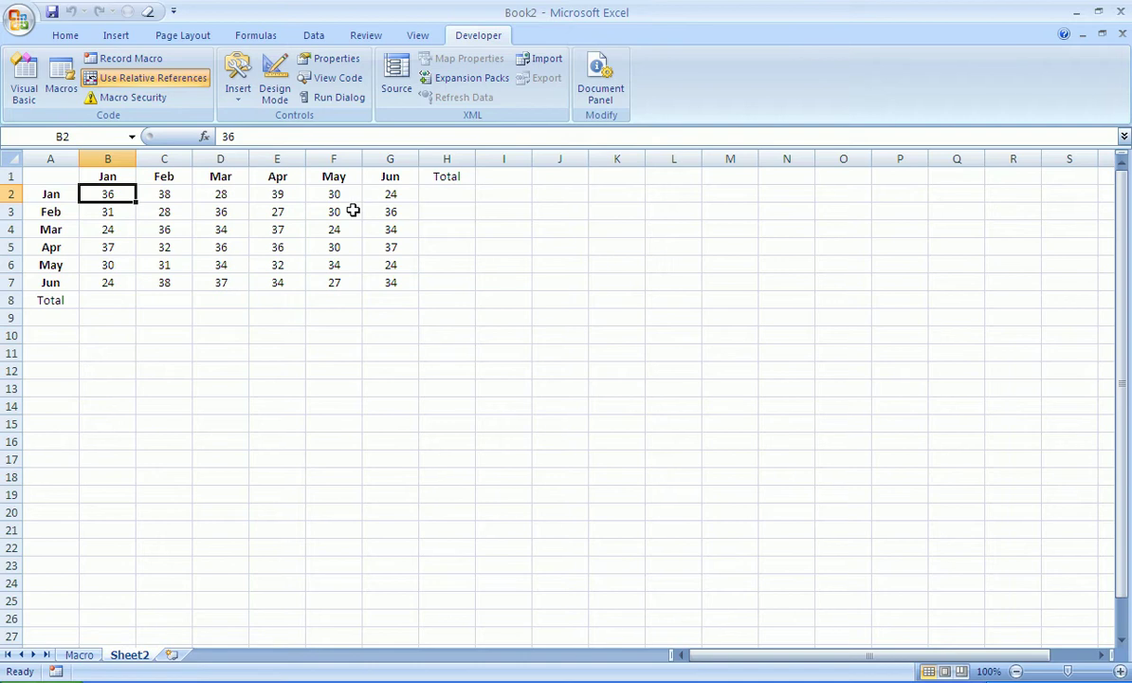
left_click_drag(440, 195, 441, 298)
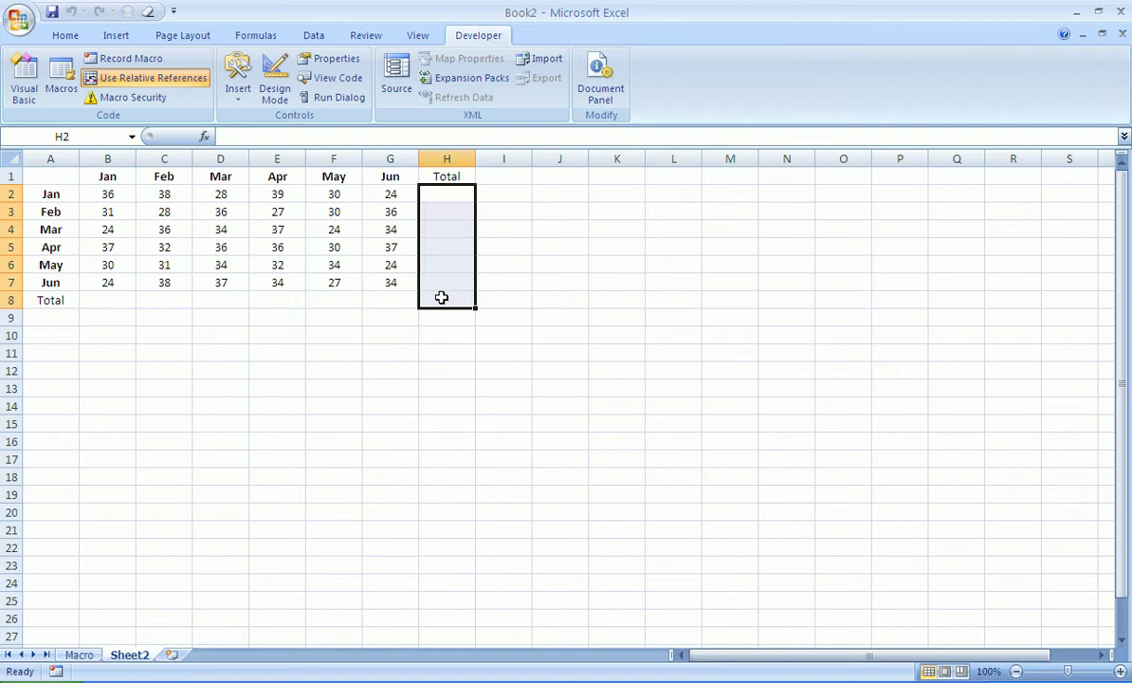
mouse_move(105, 302)
left_mouse_down()
mouse_move(277, 287)
mouse_move(423, 297)
left_mouse_up()
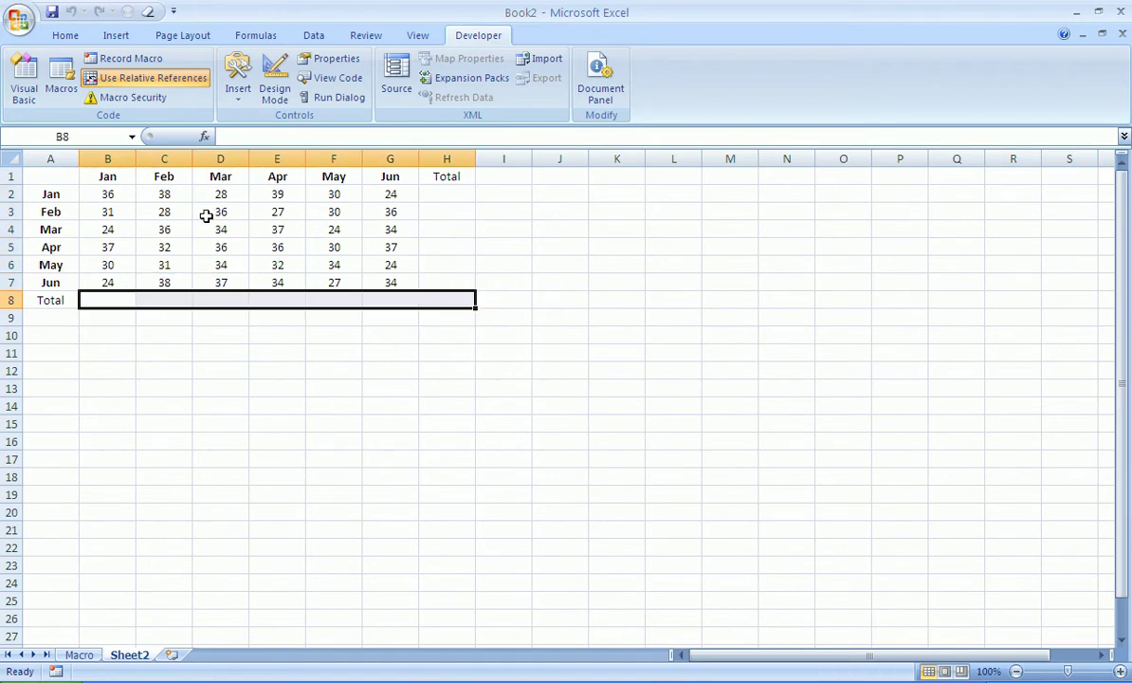
Select the month table B2:H8, including the Total row and column.
left_click(107, 195)
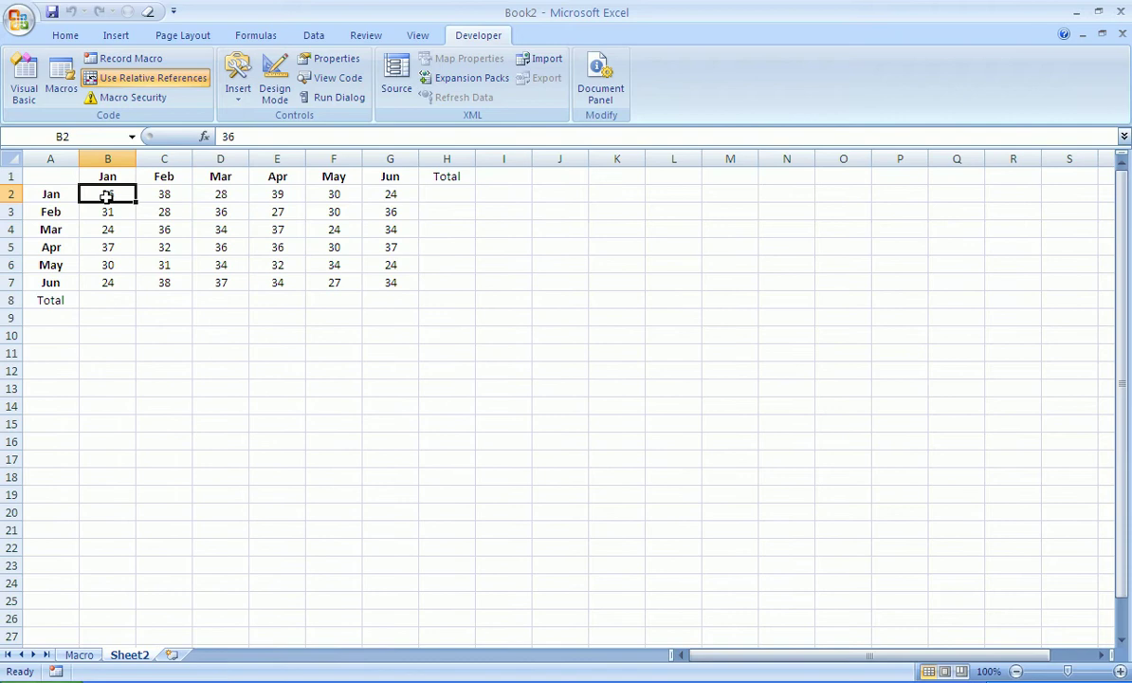
key("ctrl+shift+Right")
key("ctrl+shift+Down")
key("shift+Right")
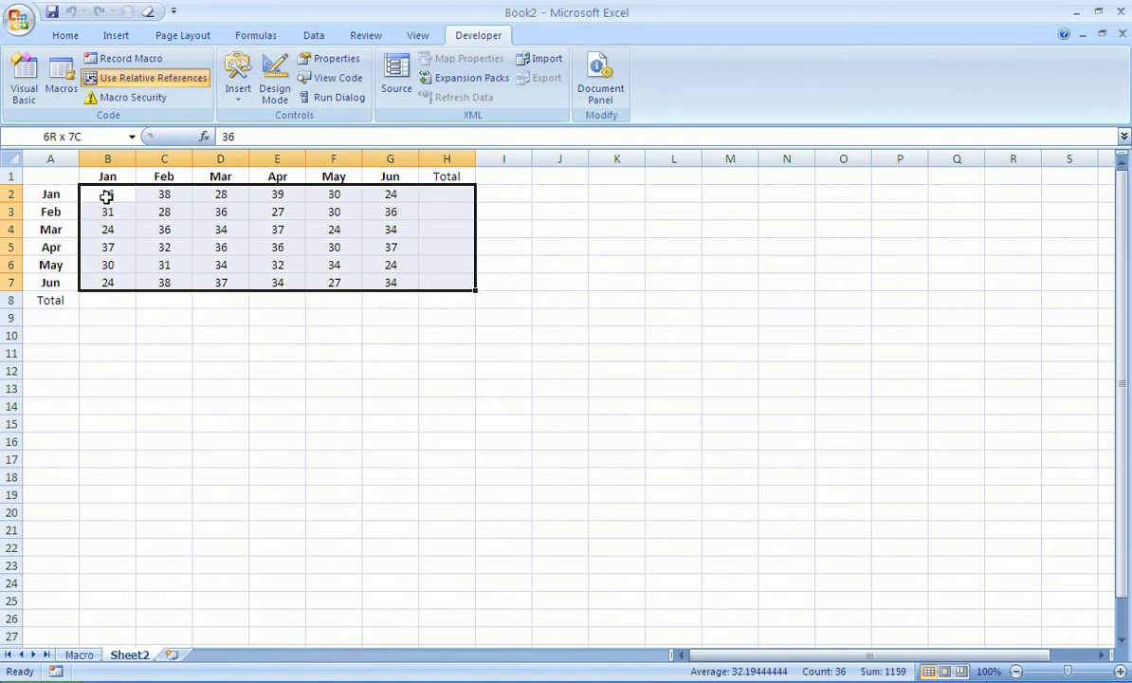
key("ctrl+shift+Down")
key("ctrl+shift+Up")
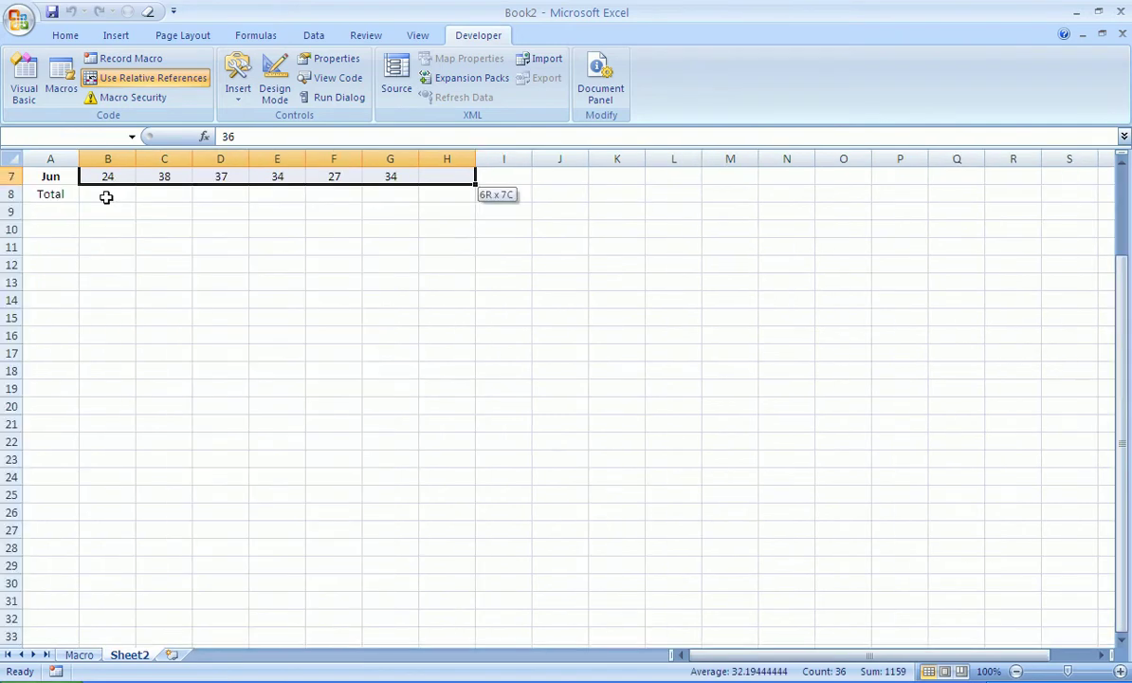
key("shift+Down")
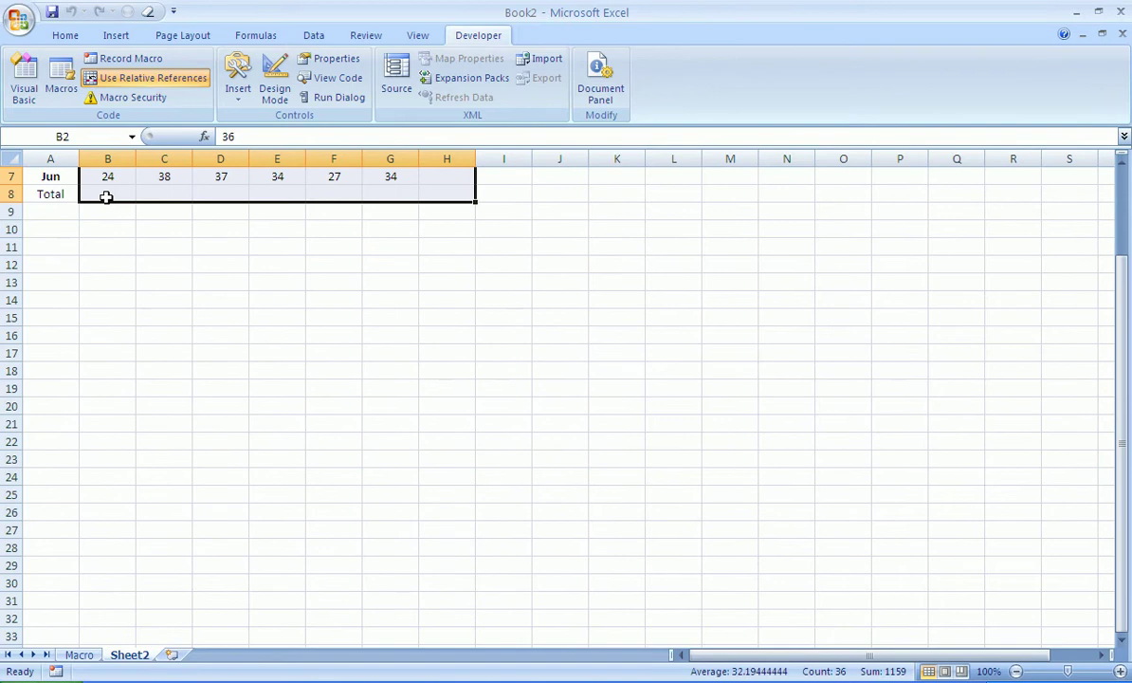
scroll(106, 196, "up", 2)
left_click(106, 197)
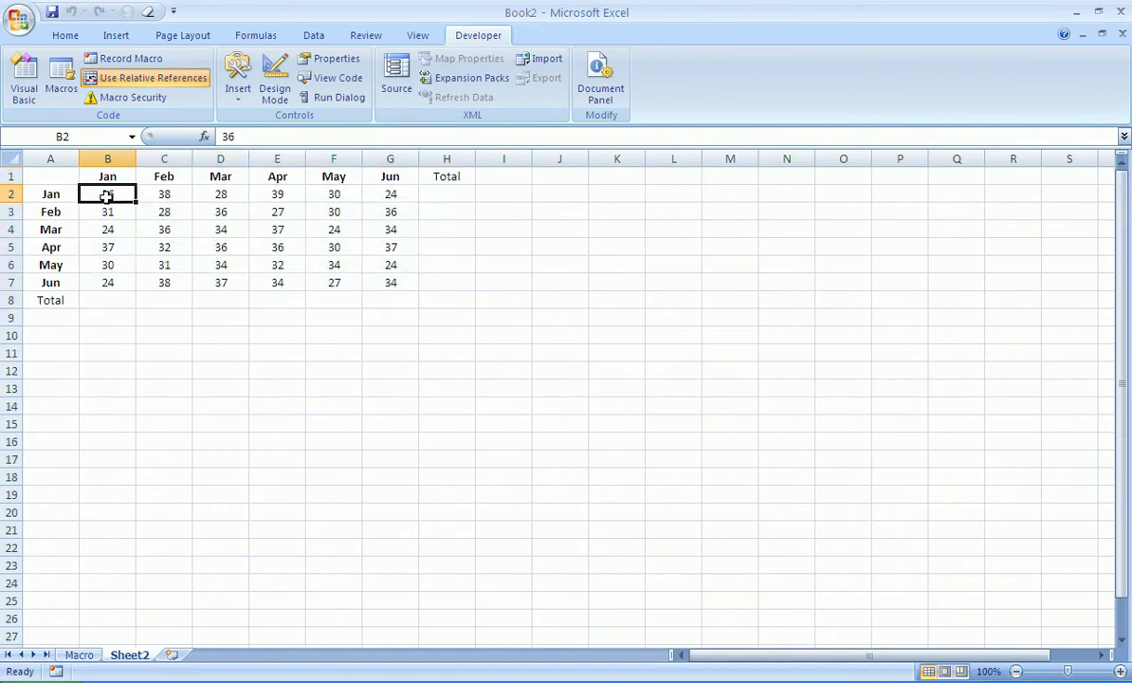
key("ctrl+shift+Right")
key("shift+Down")
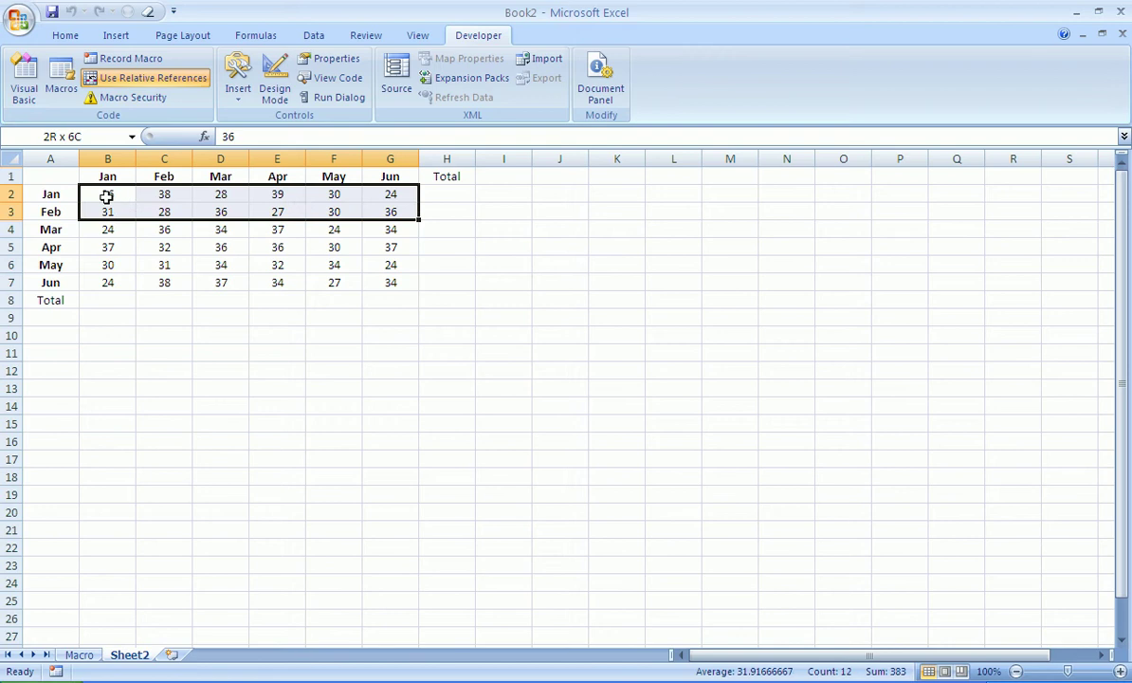
key("ctrl+shift+Down")
key("shift+Right")
key("shift+Down")
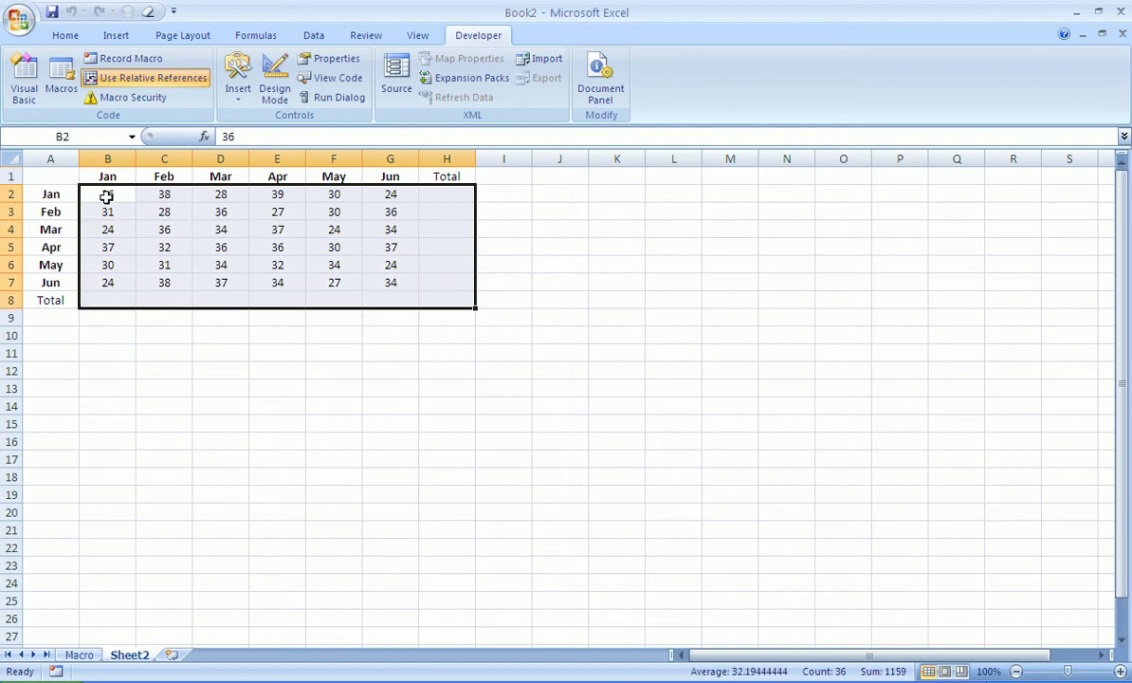
AutoSum the Total row and column to a grand total of 1159 and centre the numbers.
key("alt+equal")
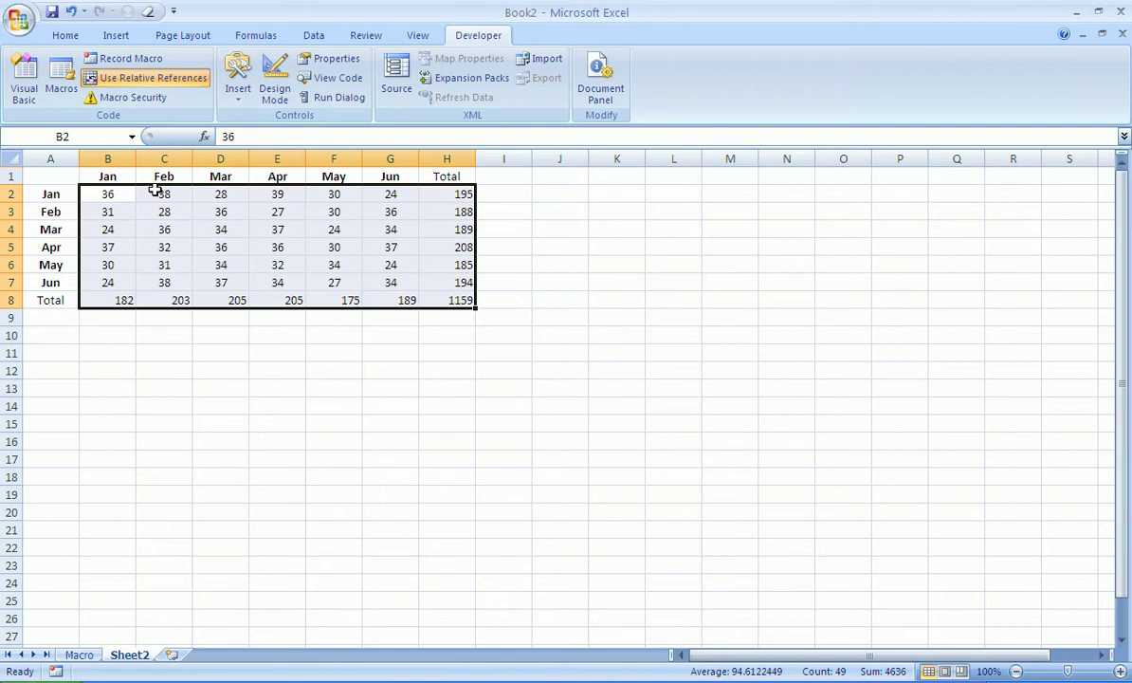
left_click(66, 38)
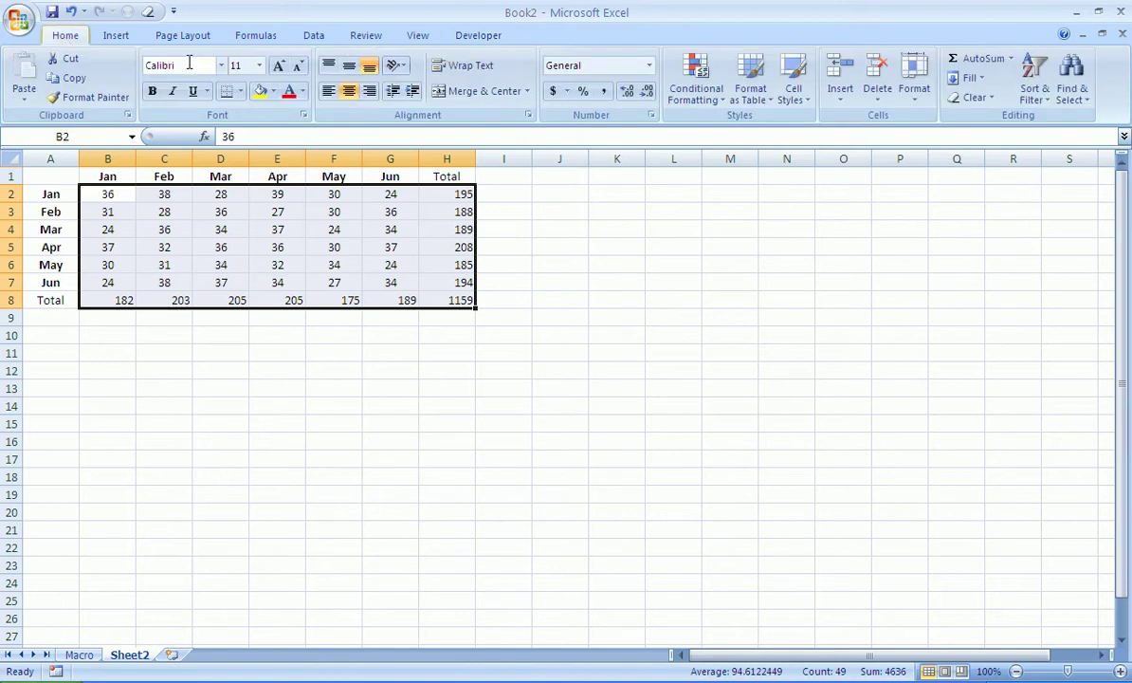
left_click(349, 91)
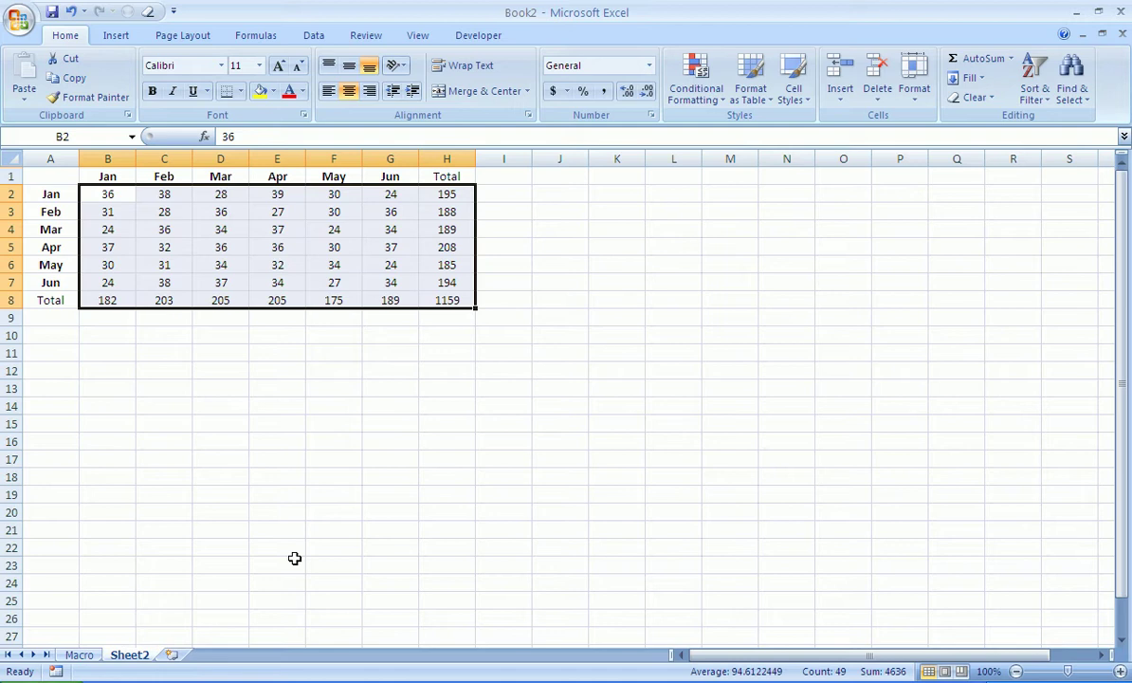
Enter 12345 in cell B11.
left_click(117, 354)
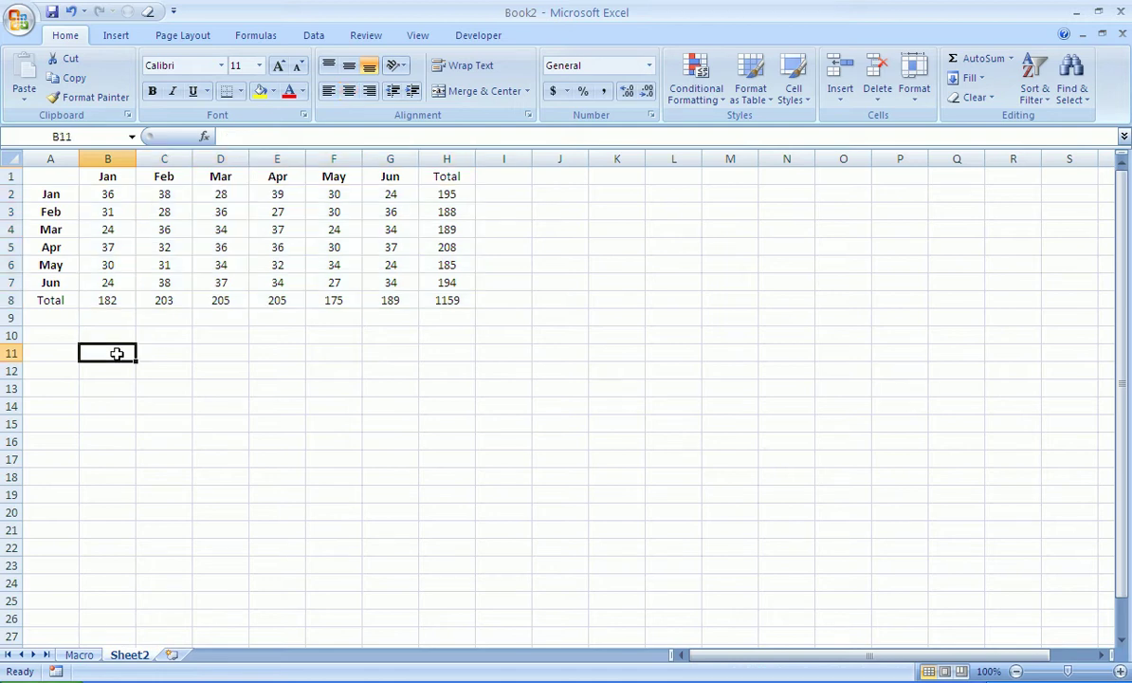
type("12345")
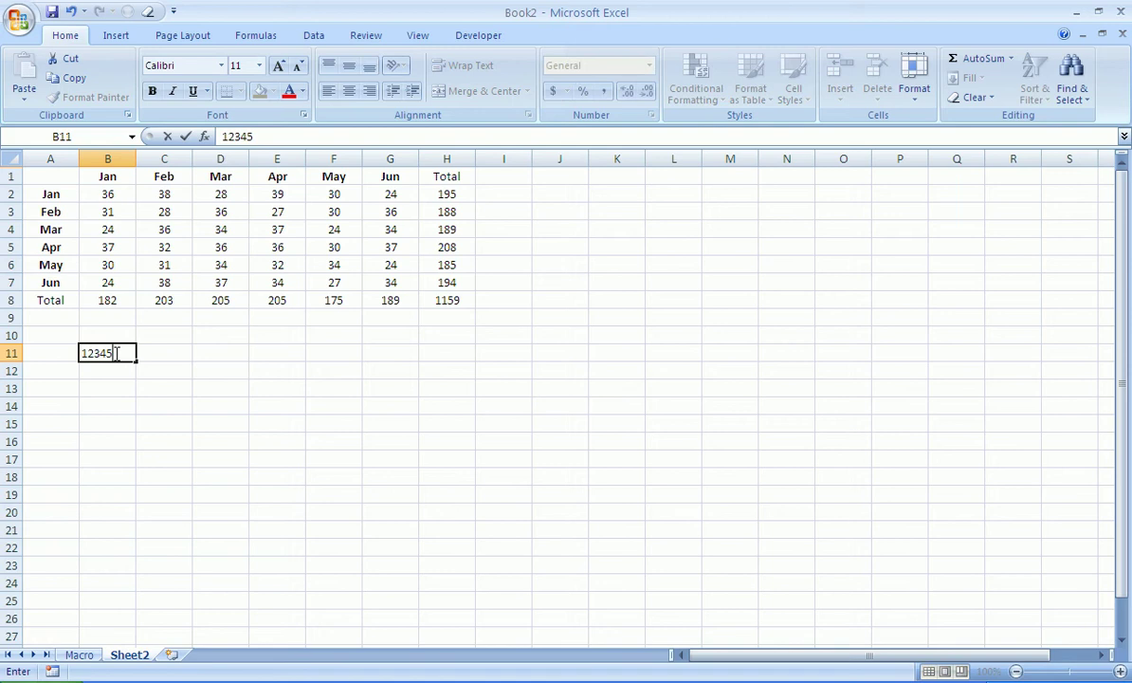
key("Return")
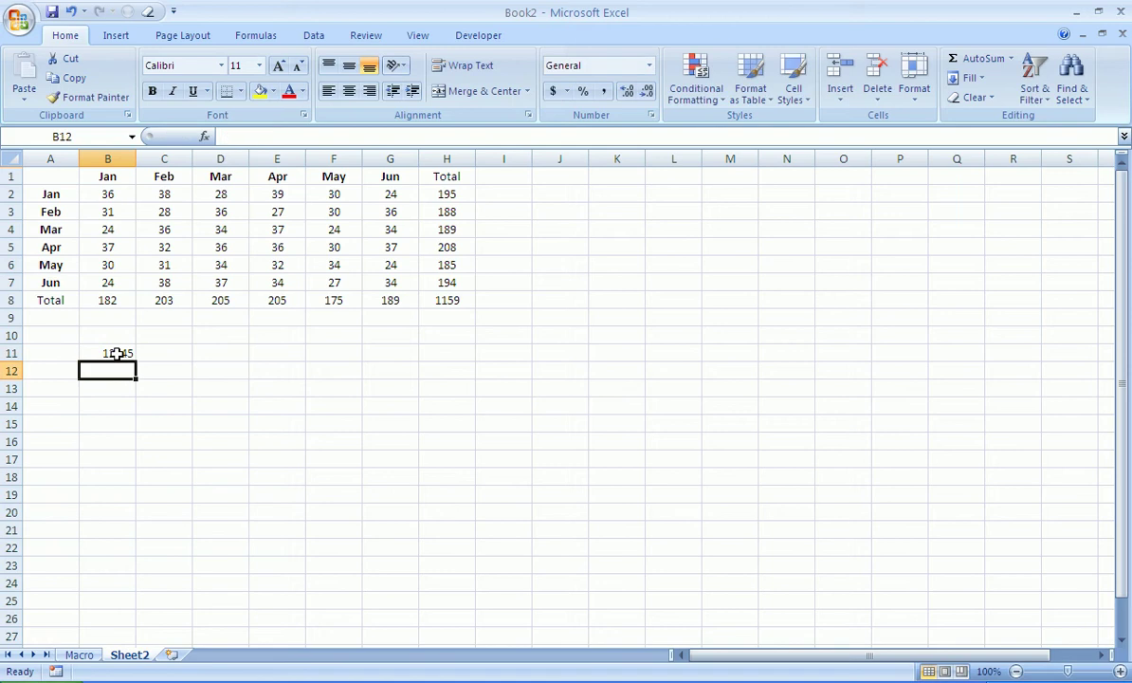
Enter =NBTEXT(B11) in C11 to spell the number out in words.
key("Up")
key("Right")
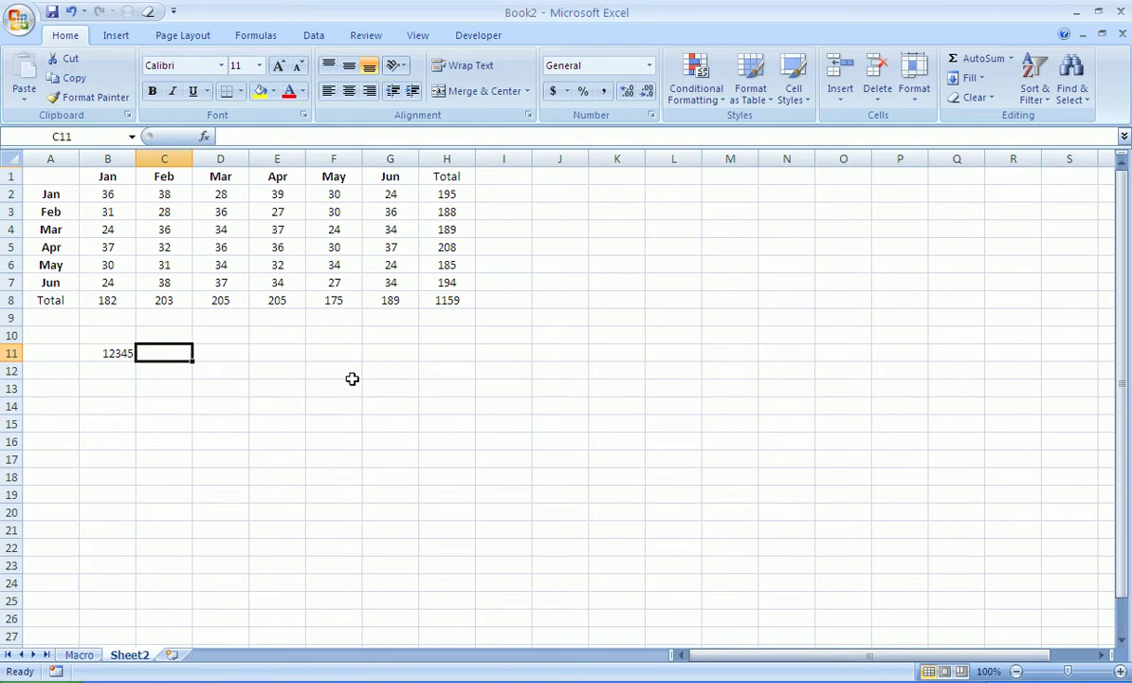
type("=nbtext")
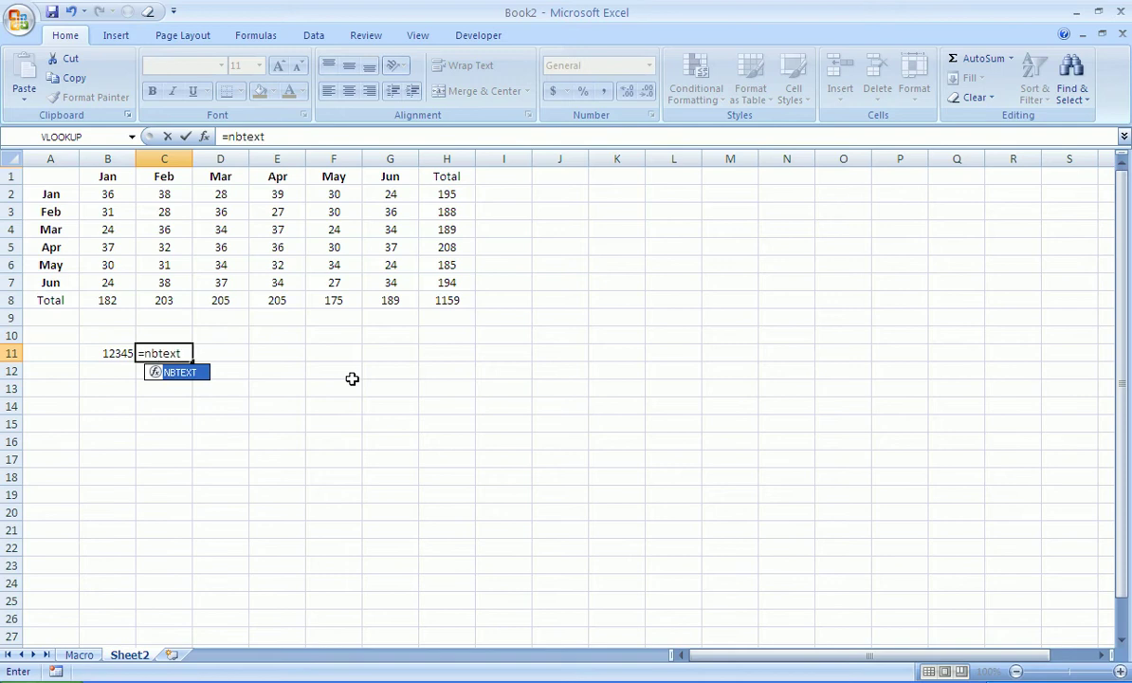
key("Tab")
left_click(105, 354)
type(")")
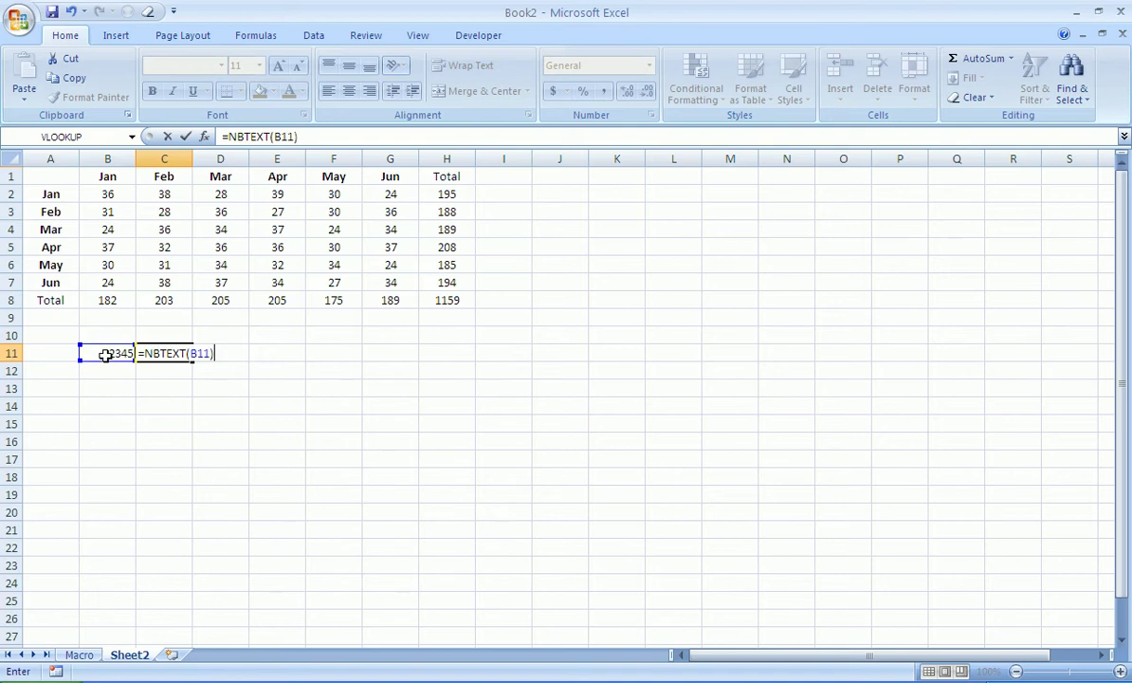
key("Return")
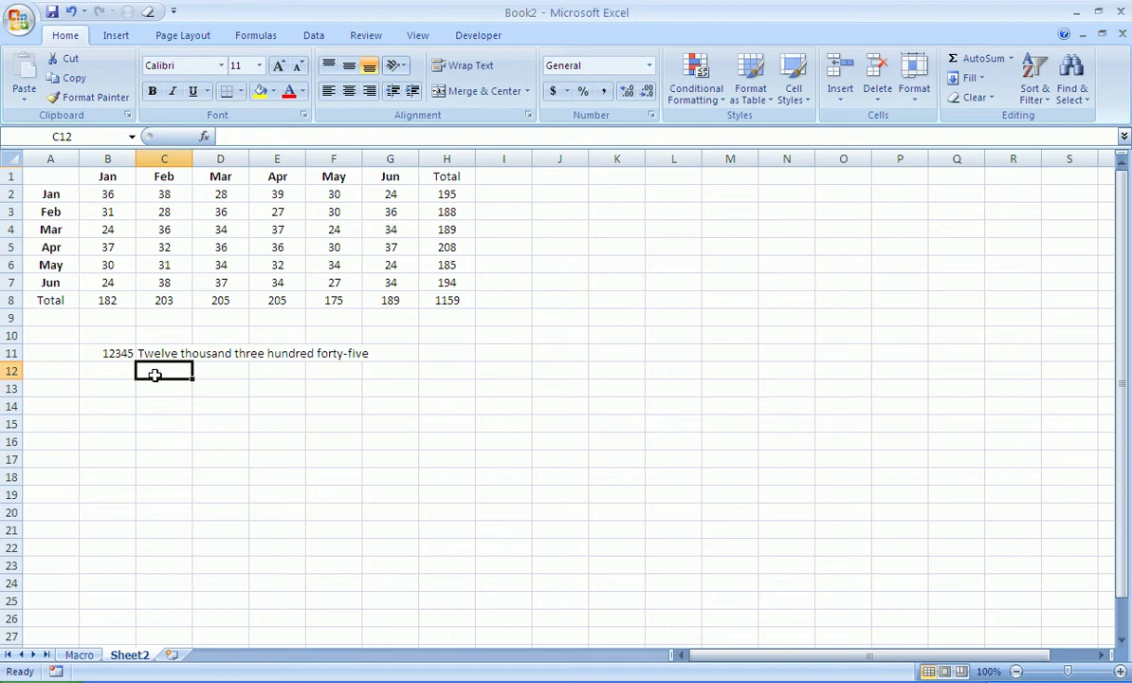
Enter =NBTEXT(B11,,,"Dirham","Dirhams") in C12 to spell the B11 number ending in Dirhams.
type("=n")
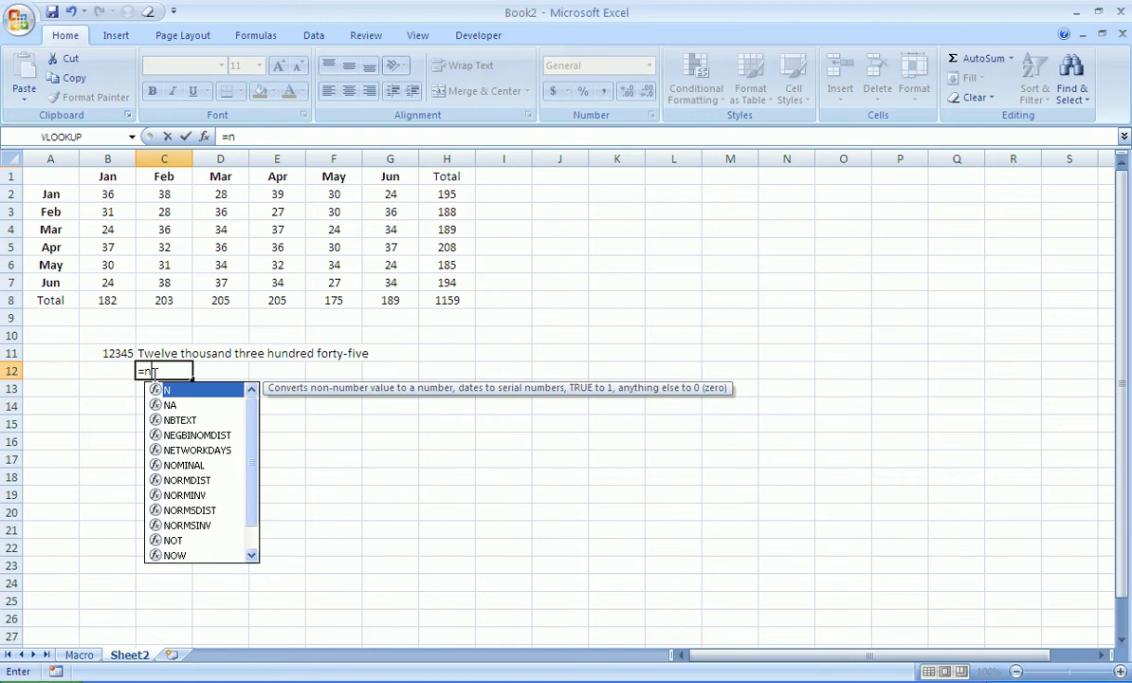
type("bte")
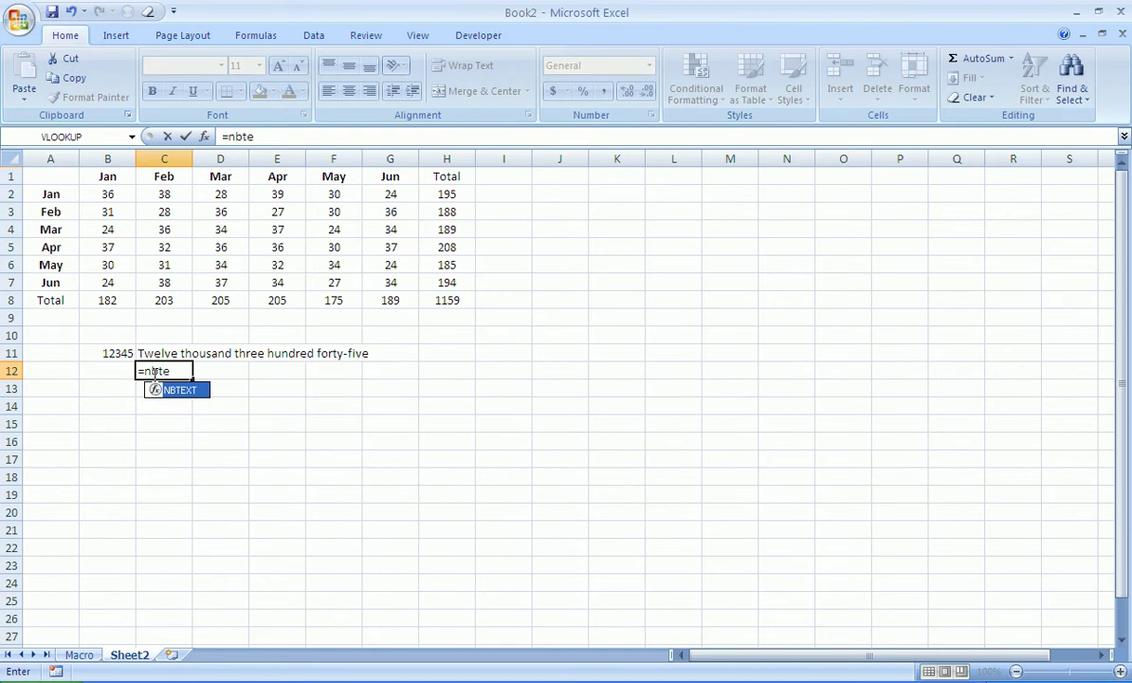
key("Tab")
left_click(116, 352)
type(",,")
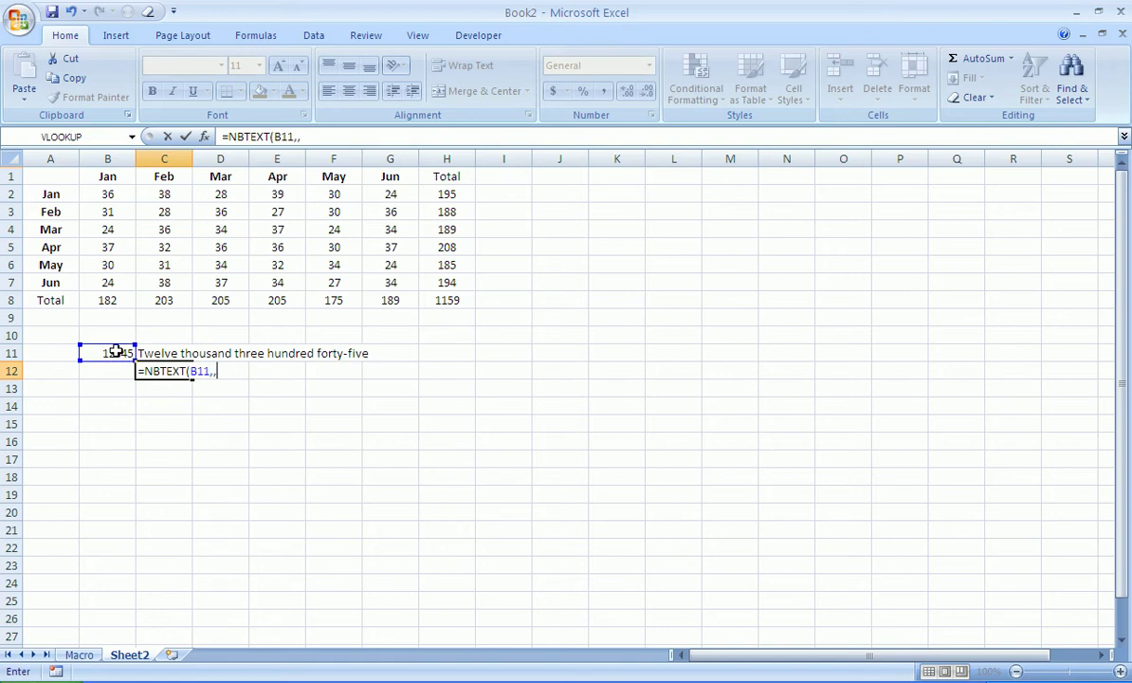
type(",")
type("\"Dir")
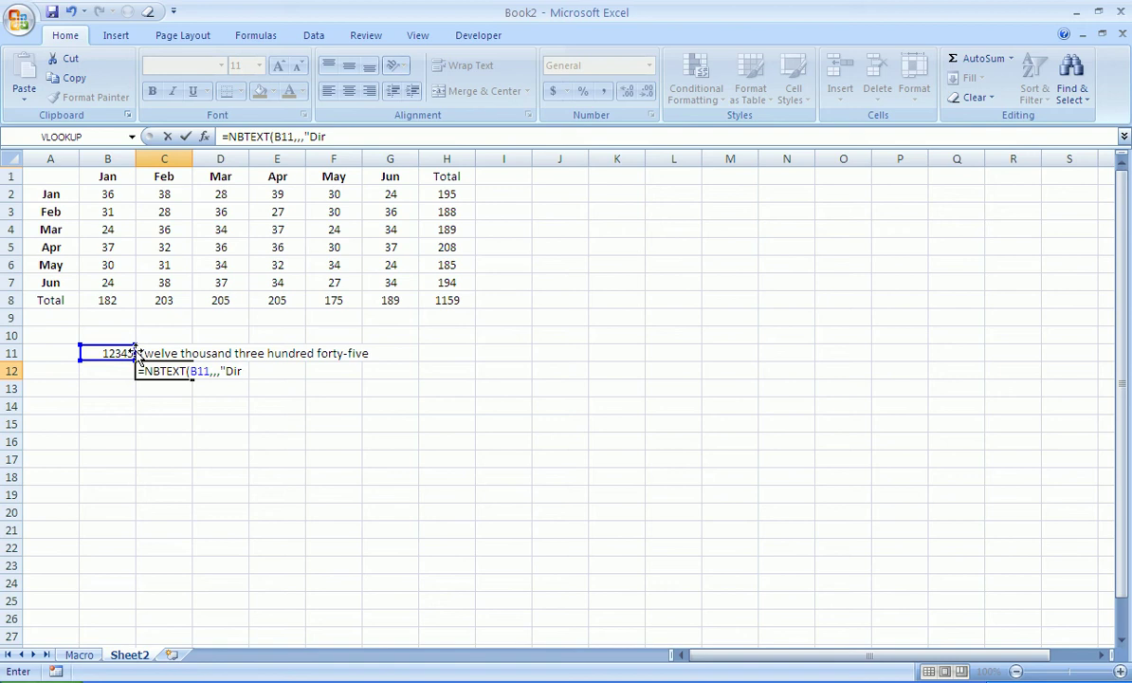
type("ham\",\"Dirhams\")")
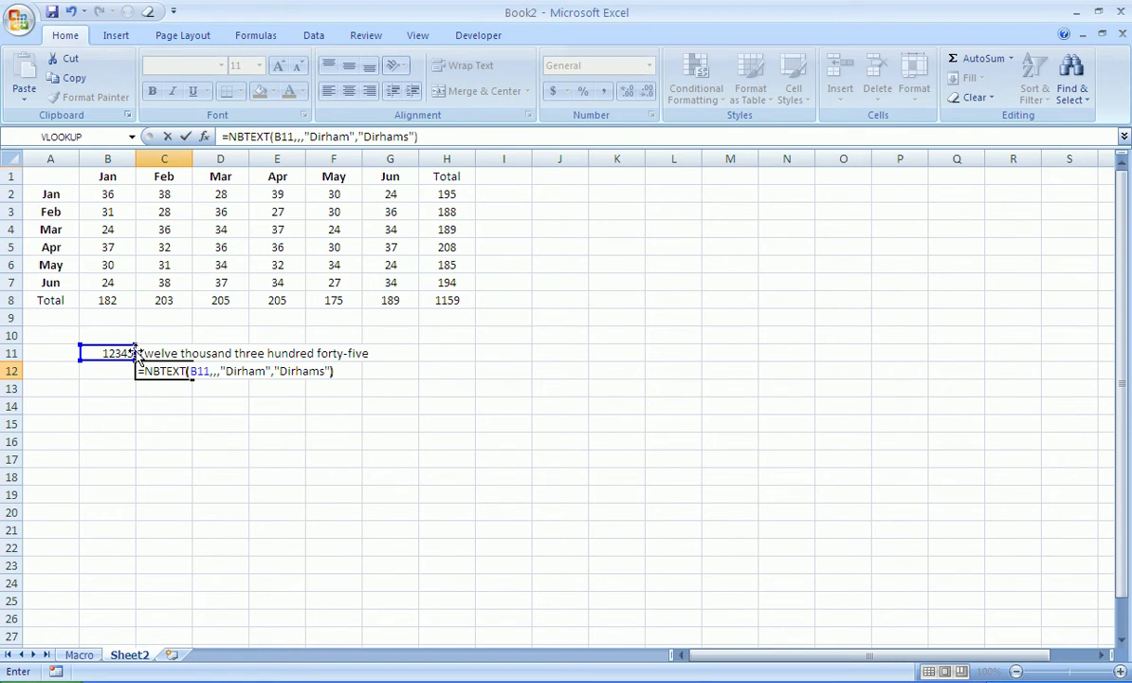
key("Return")
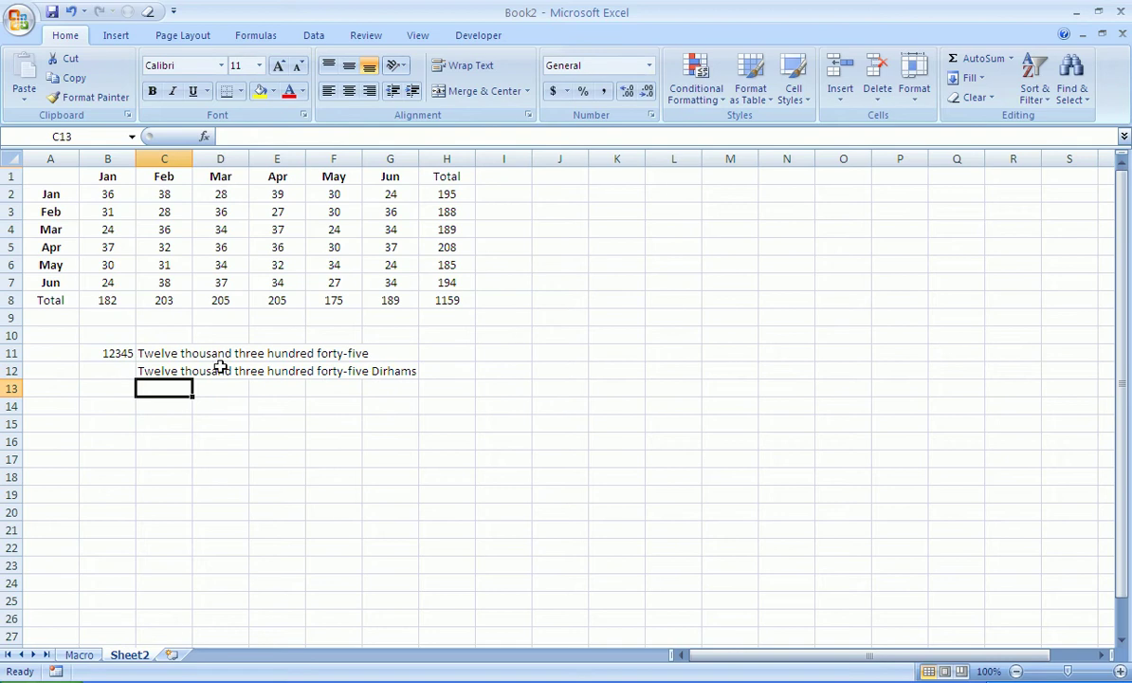
Test B11 with the value 1, then restore it to 12345.
left_click(107, 354)
type("1")
key("Return")
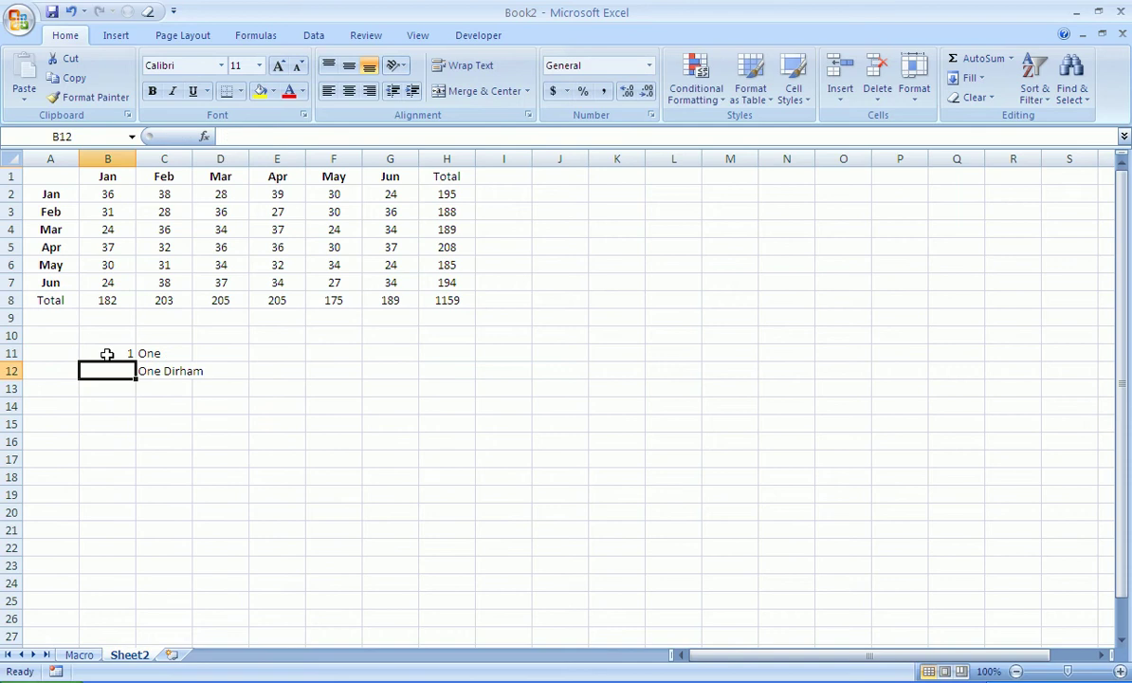
left_click(107, 353)
type("12345")
key("Return")
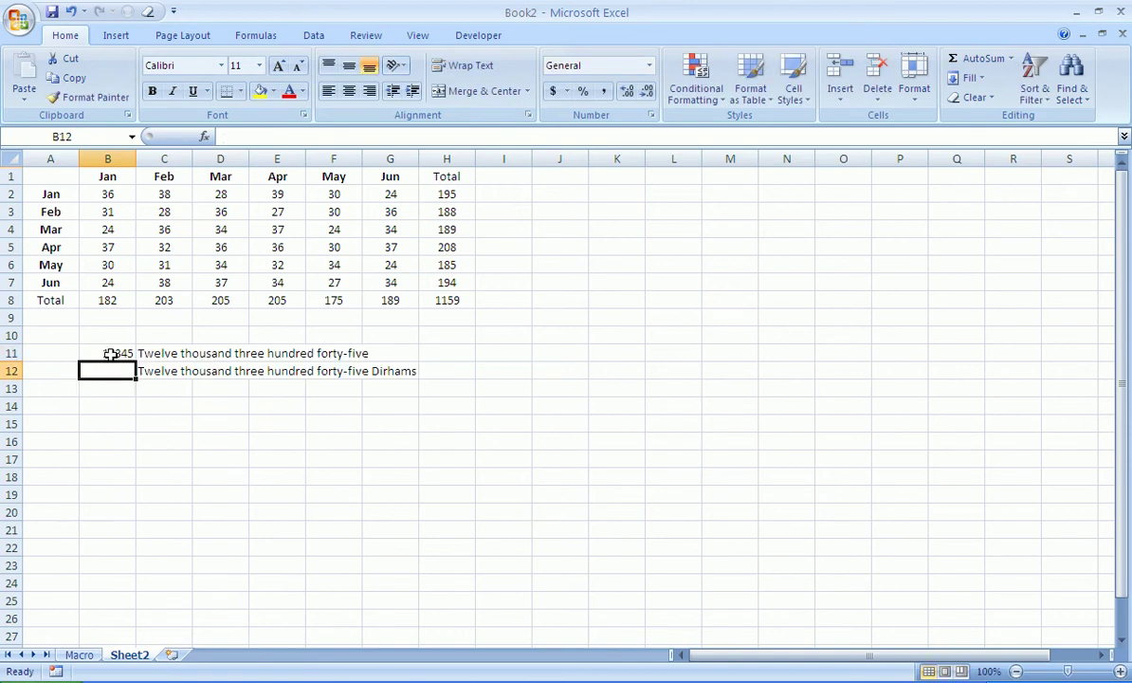
Edit B11 in the formula bar to 12345.20 so the spelled-out lines end with twenty.
left_click(111, 354)
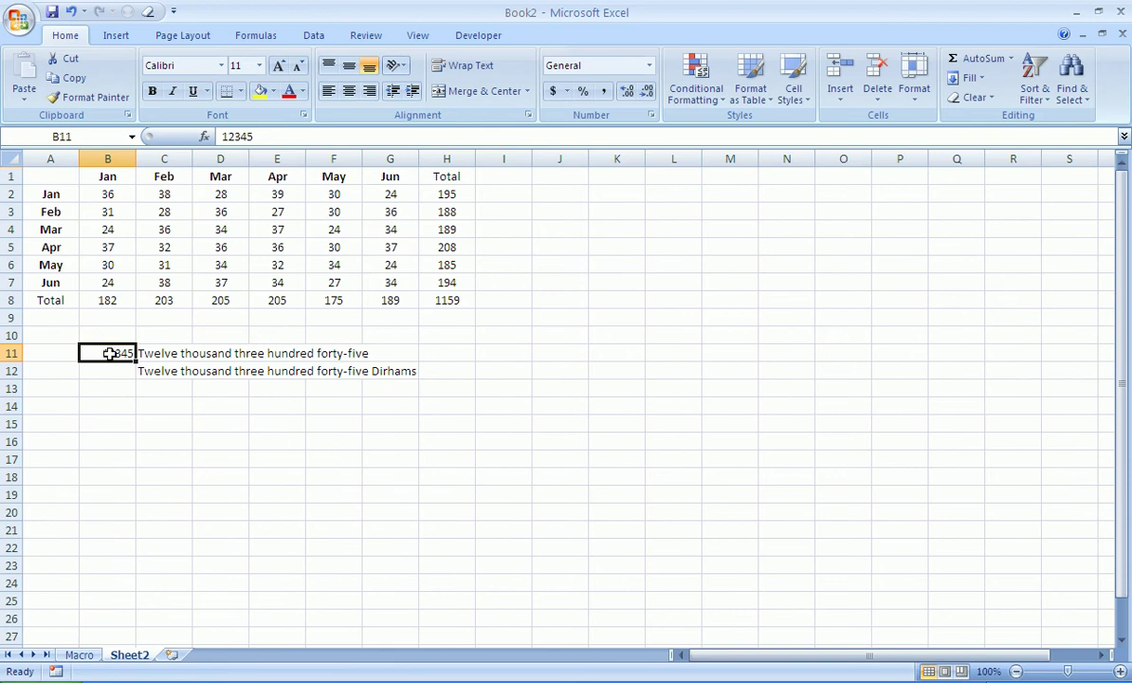
left_click(282, 135)
type(".20")
key("ctrl+Return")
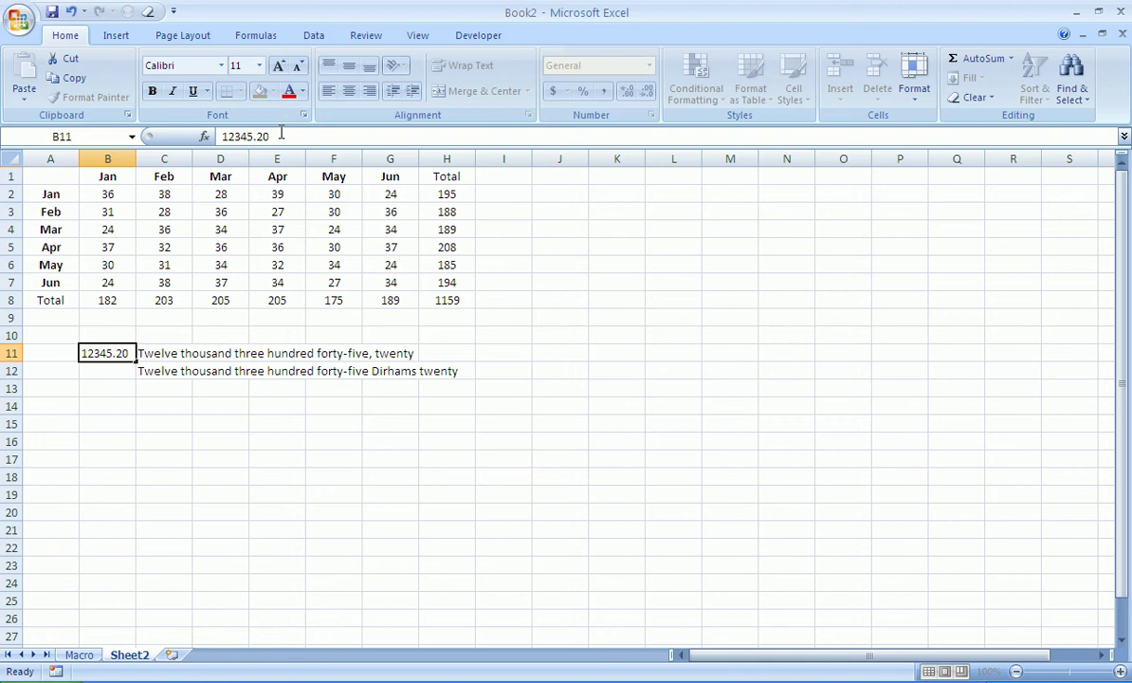
key("Return")
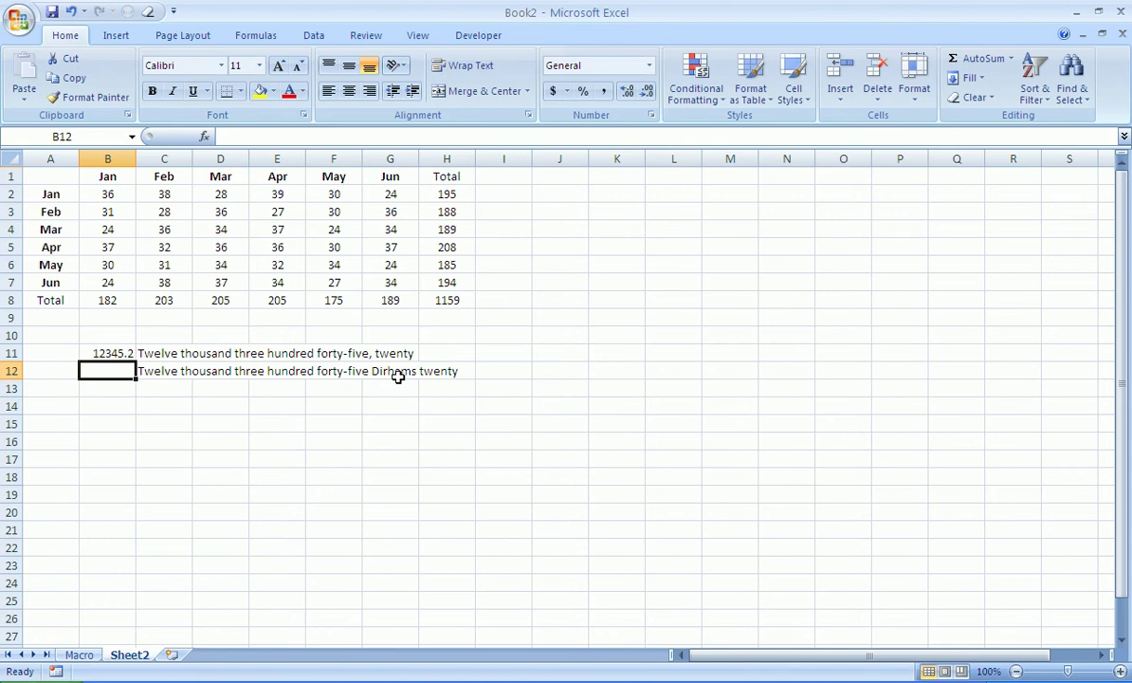
Enter =dirhamcurr(B11) in C13 to spell the amount as Dirhams and Fills.
left_click(179, 389)
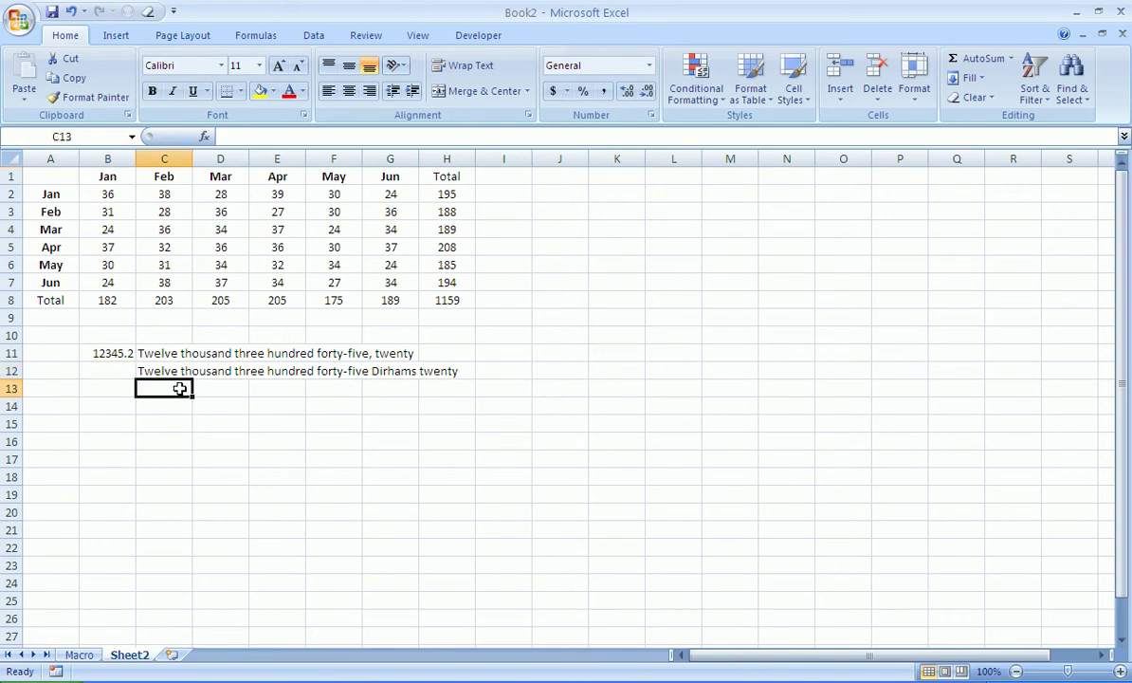
type("=")
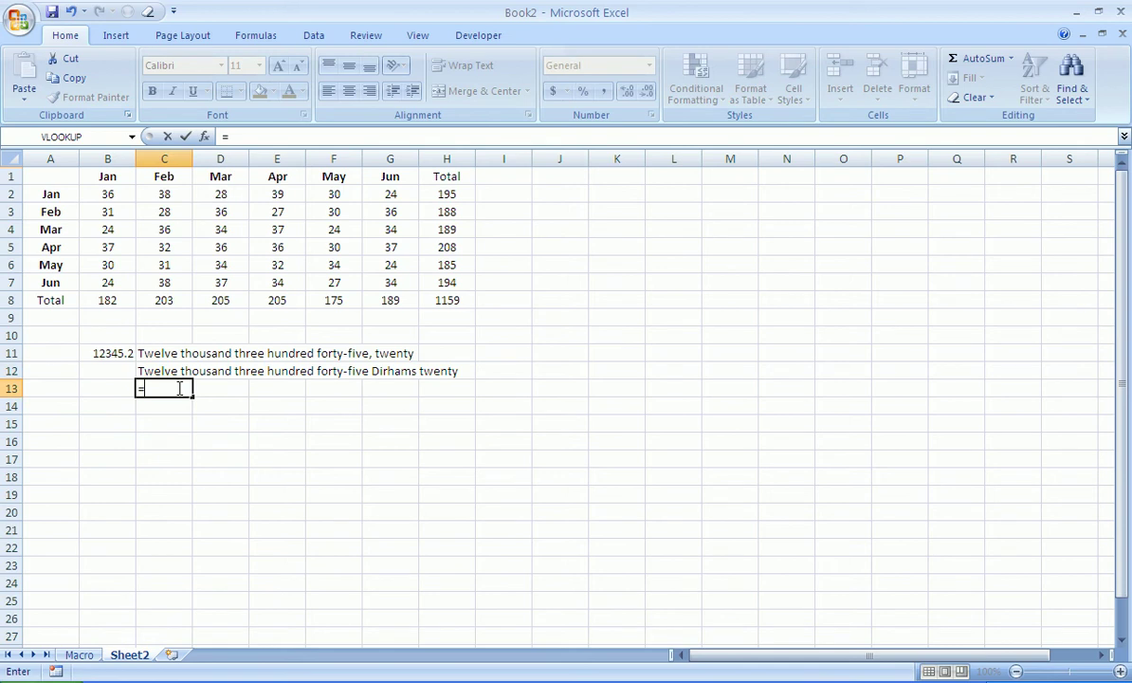
type("dirham")
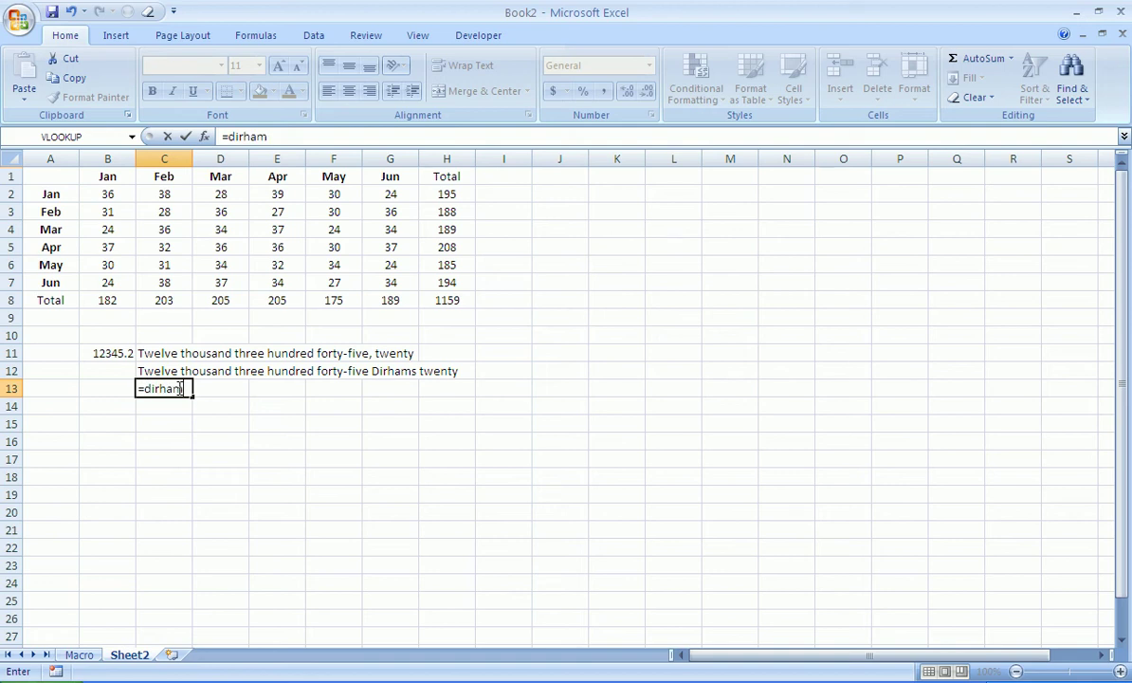
type("curr(")
left_click(121, 355)
type(")")
key("Return")
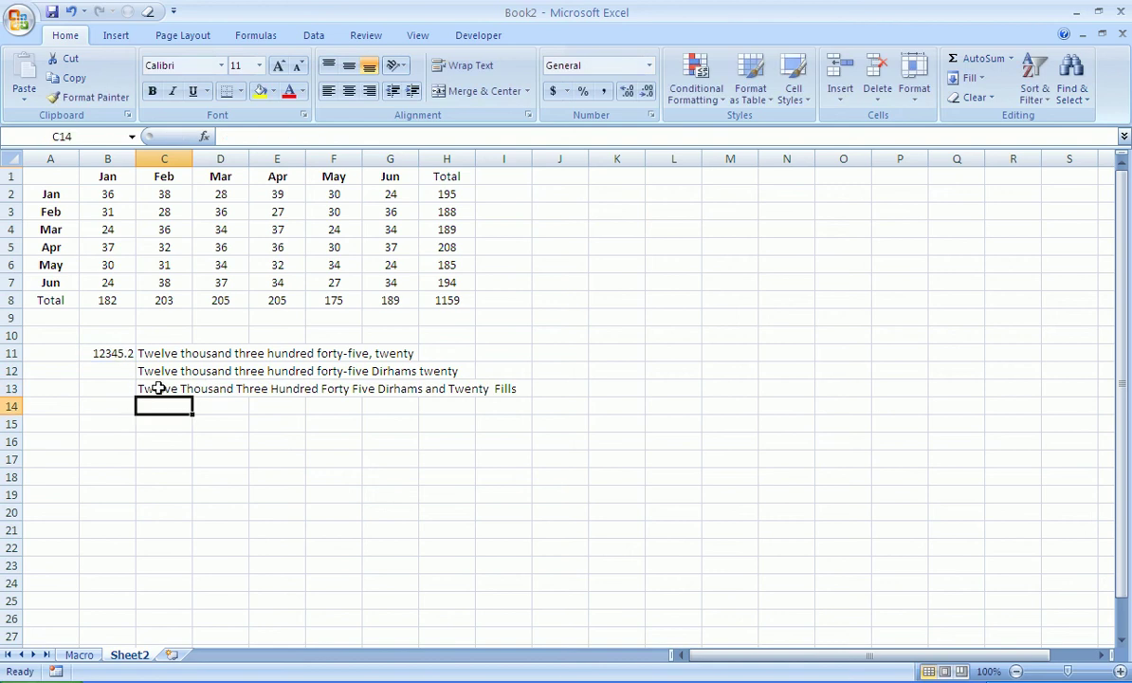
left_click(158, 389)
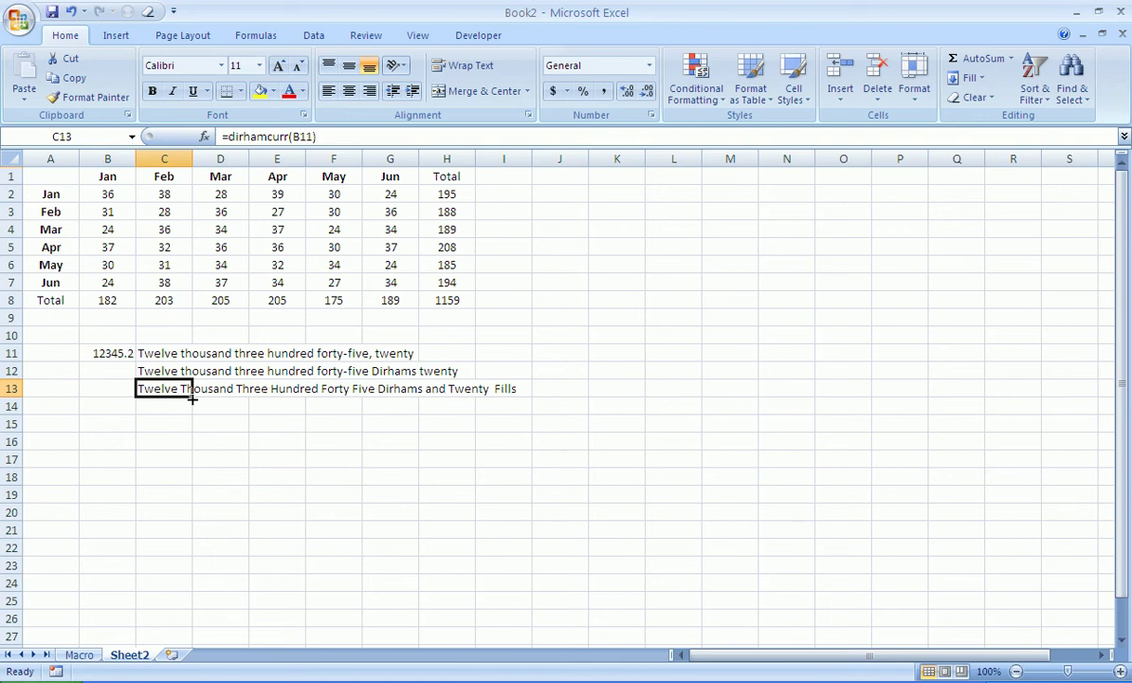
Fix C13's dirhamcurr formula so its reference stays locked on B11.
left_click_drag(191, 398, 159, 403)
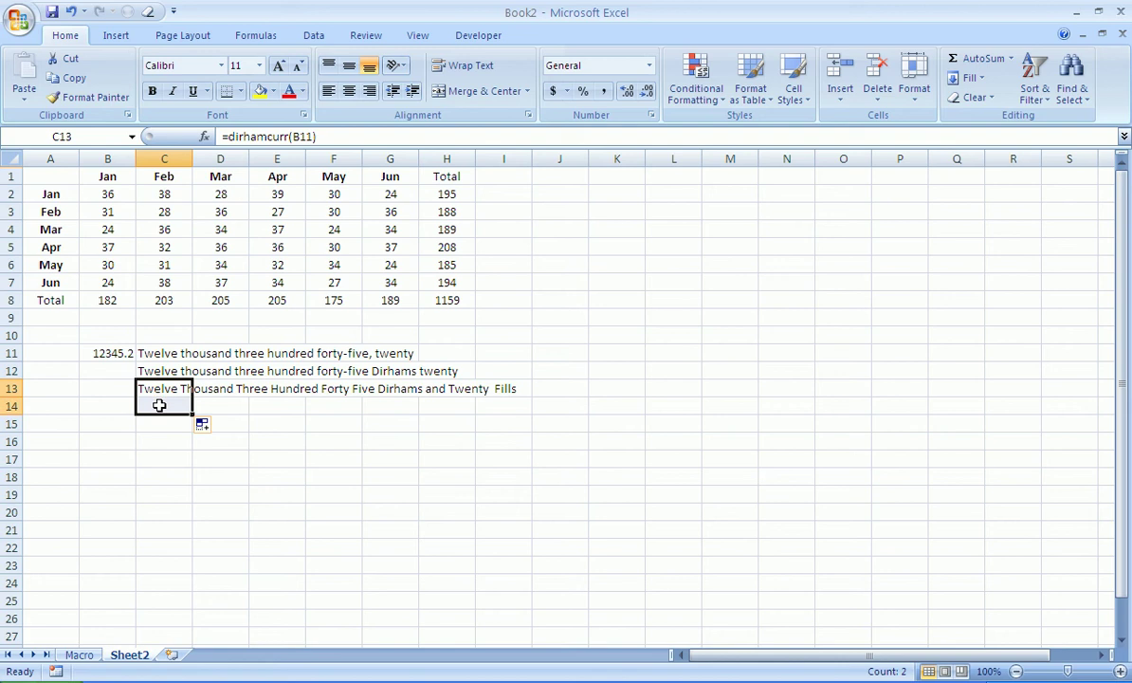
left_click(159, 390)
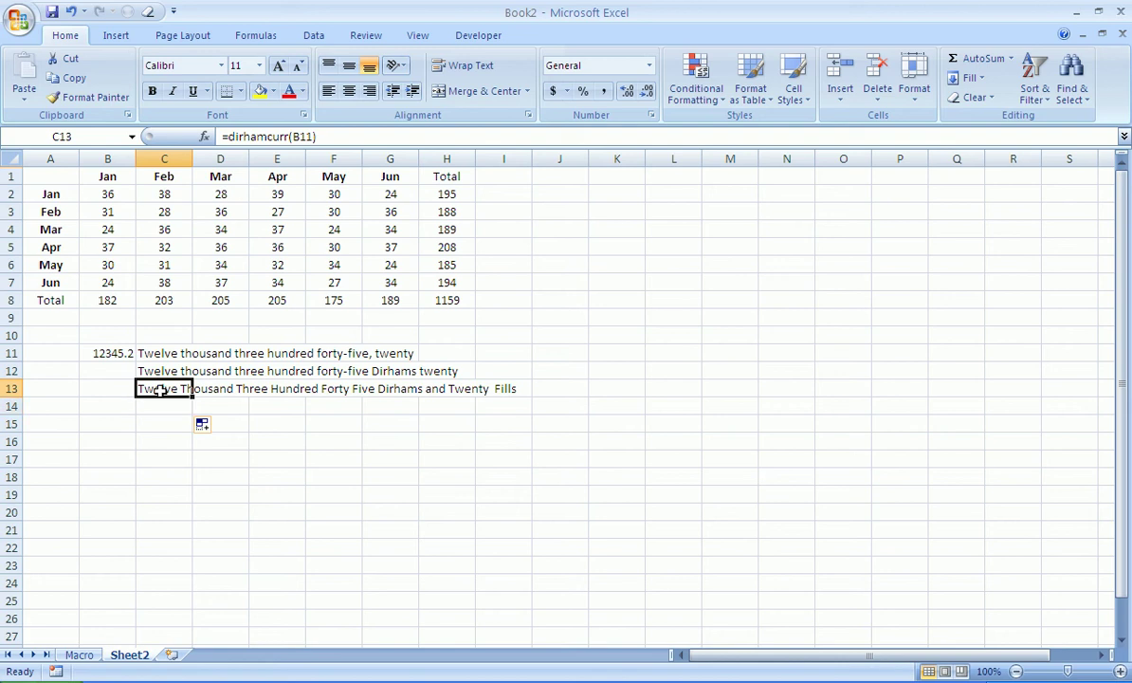
left_click(299, 136)
key("BackSpace")
type("2")
key("Return")
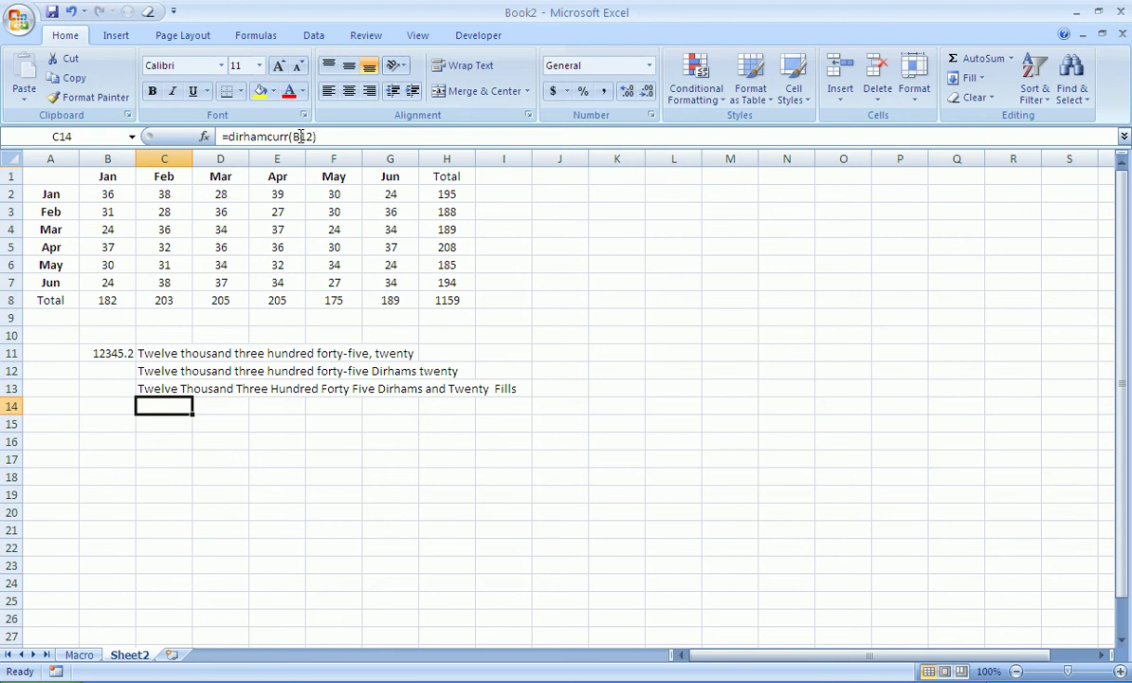
Fill C13 down to C14 and change its function to dollarcurr for Dollars and Cents.
left_click(161, 390)
left_click_drag(191, 395, 192, 413)
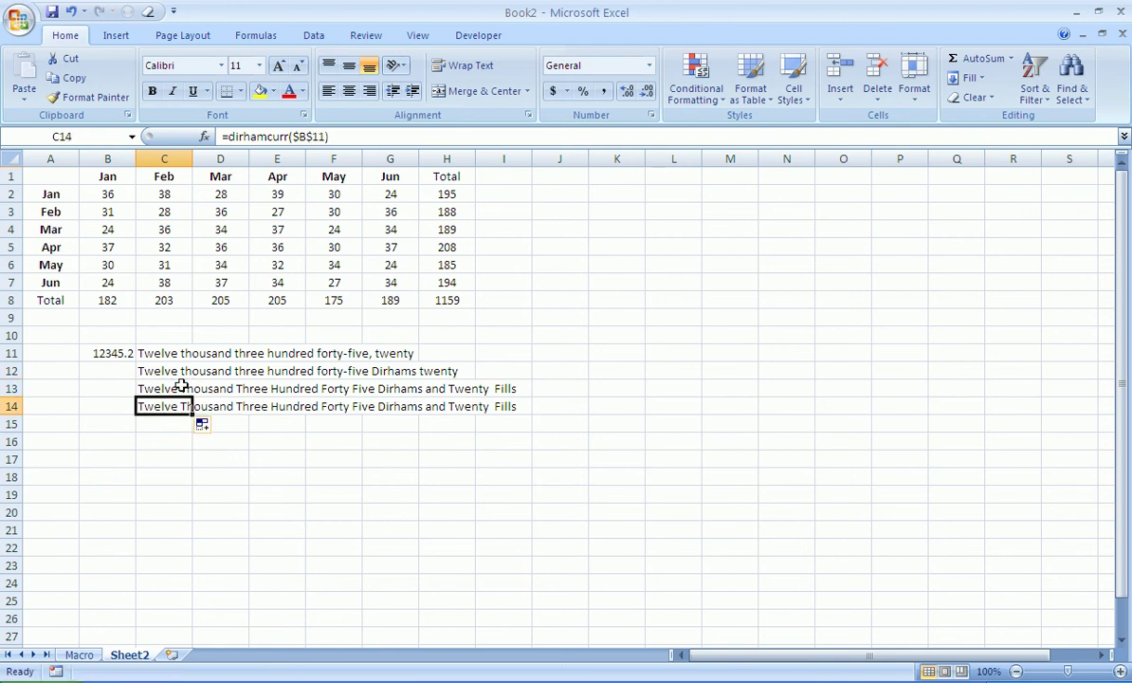
left_click(265, 135)
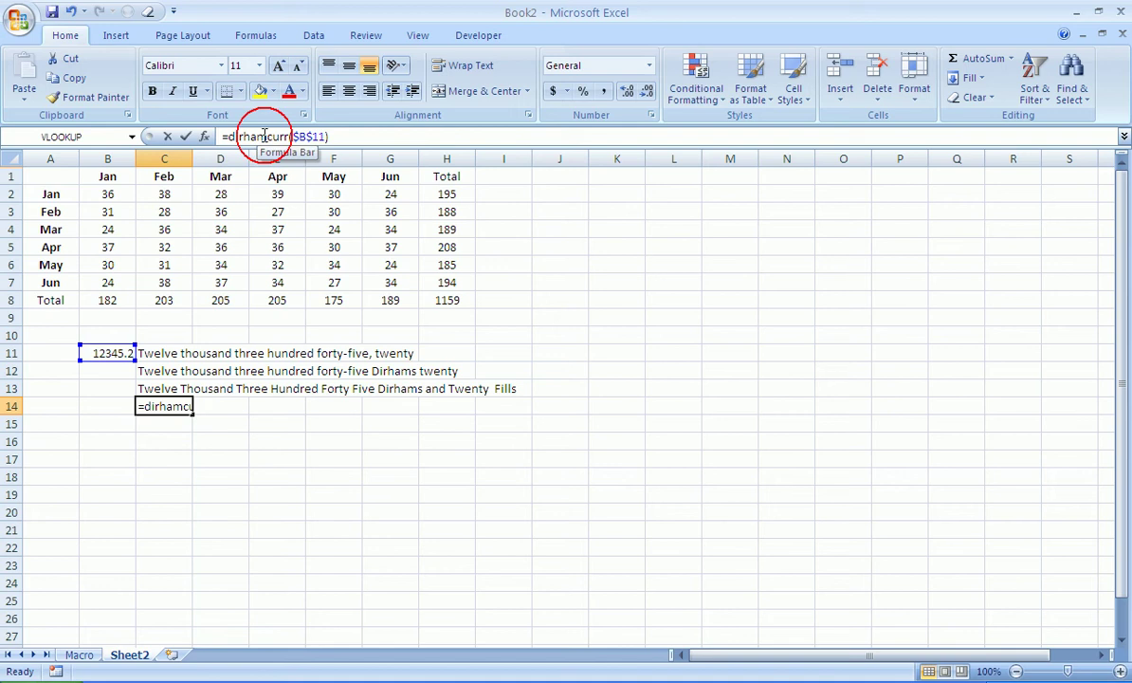
left_click_drag(265, 136, 235, 138)
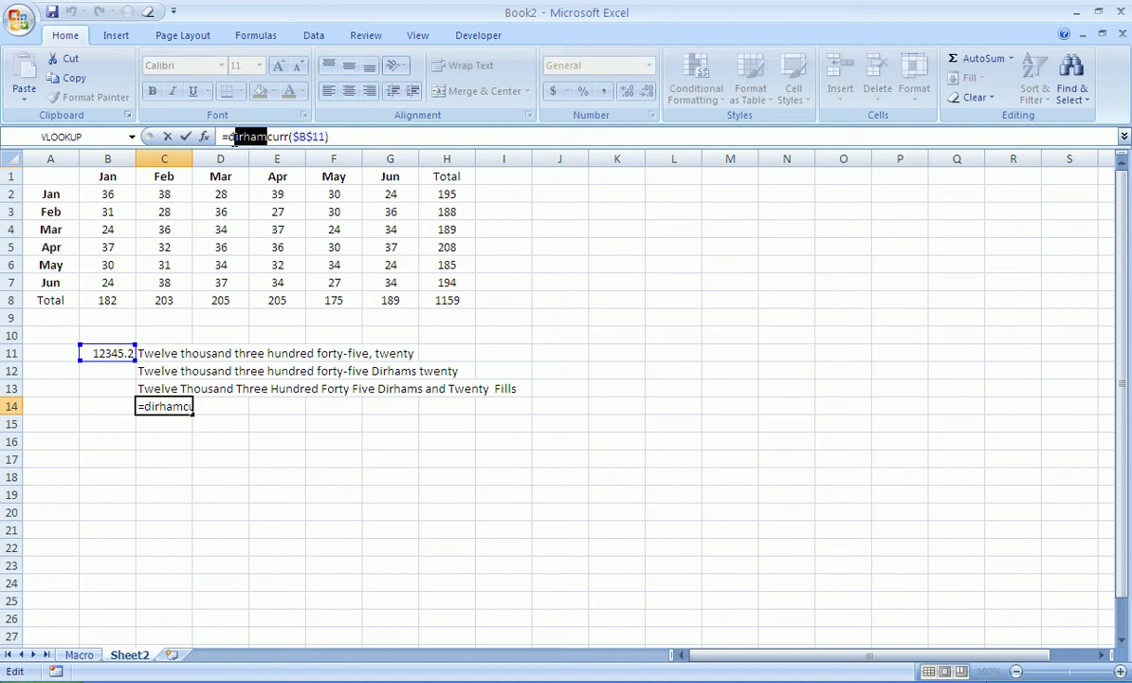
type("ollar")
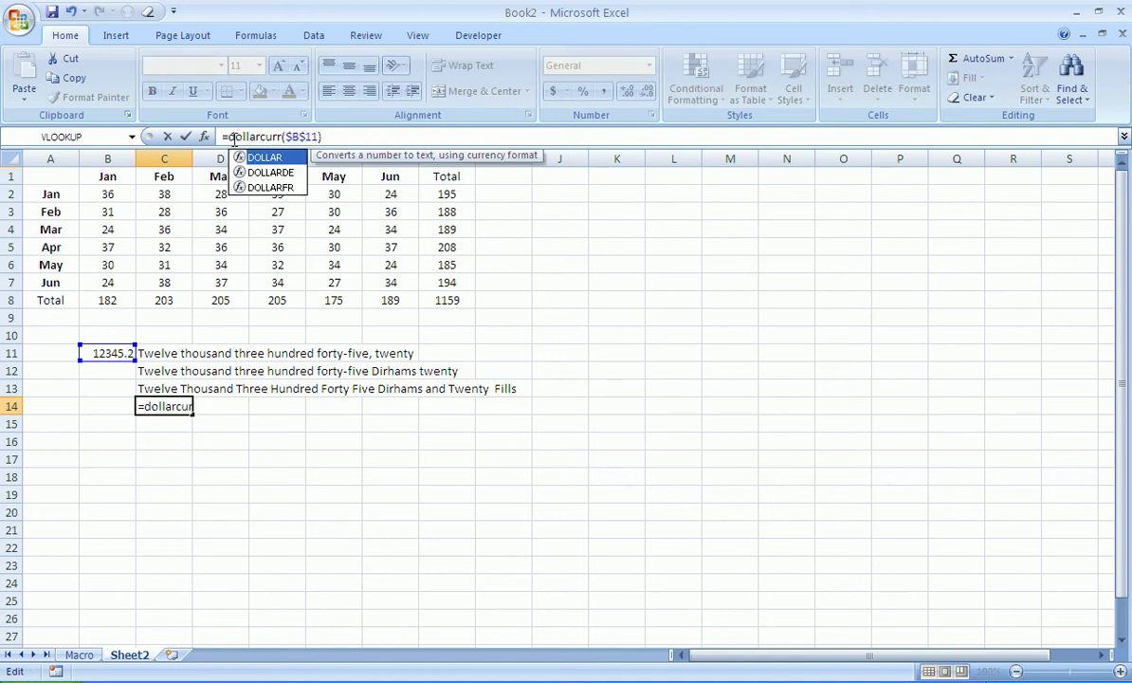
key("Return")
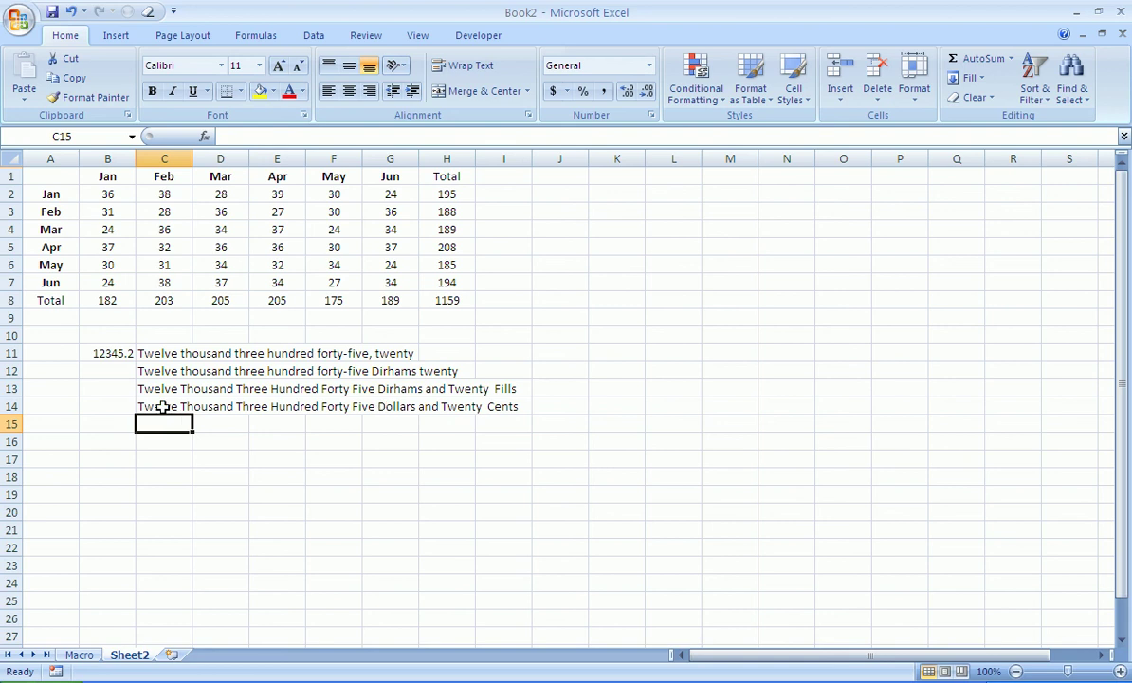
left_click(166, 406)
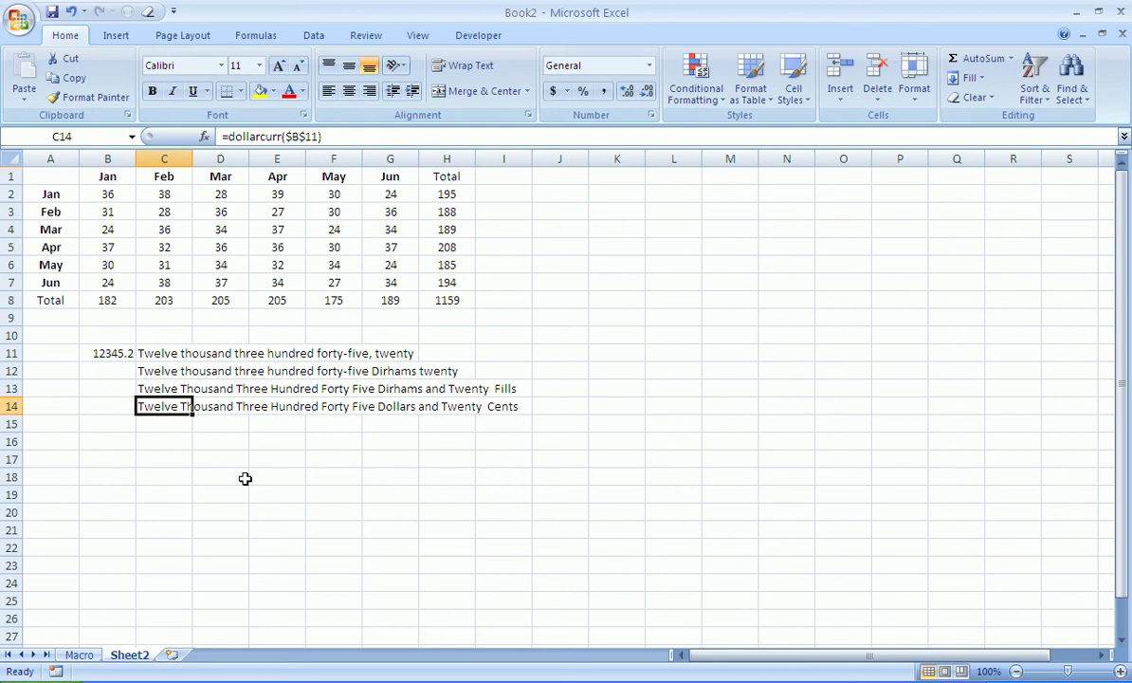